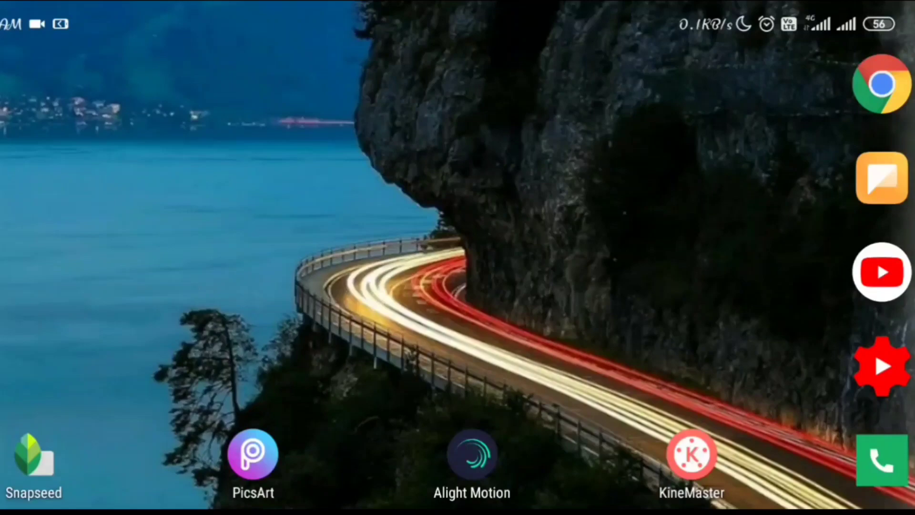
Step: Launch KineMaster and preview the Untitled 1 project from the home screen
{"action": "left_click", "coordinate": [691, 458]}
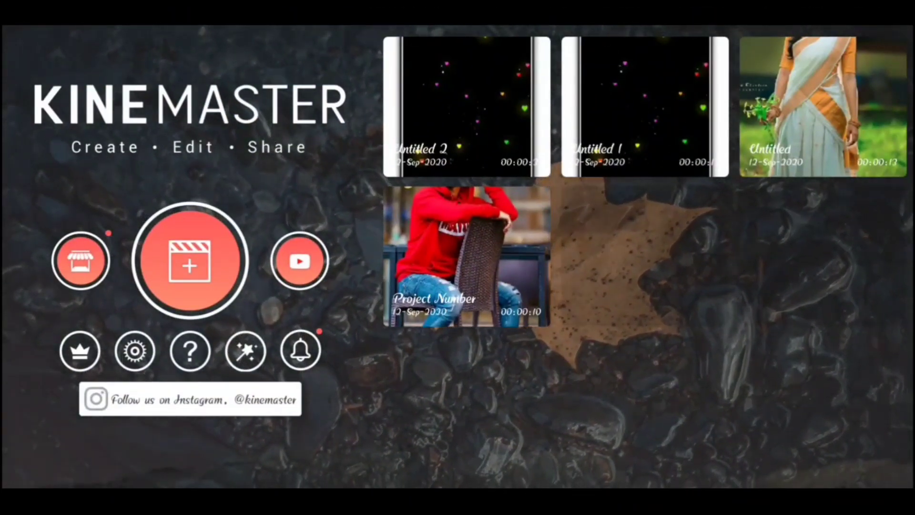
{"action": "left_click", "coordinate": [644, 107]}
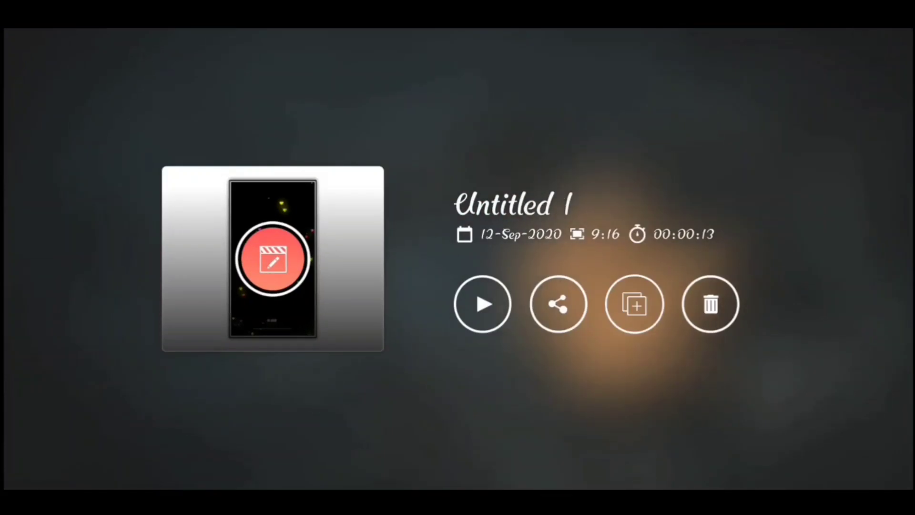
{"action": "left_click", "coordinate": [484, 304]}
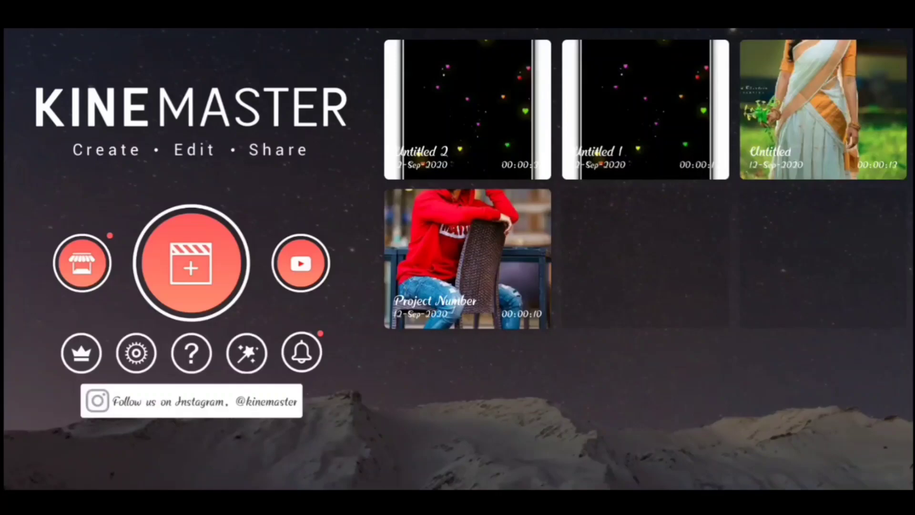
Step: Start a 9:16 project and add the saree photos, undoing one extra clip
{"action": "left_click", "coordinate": [191, 263]}
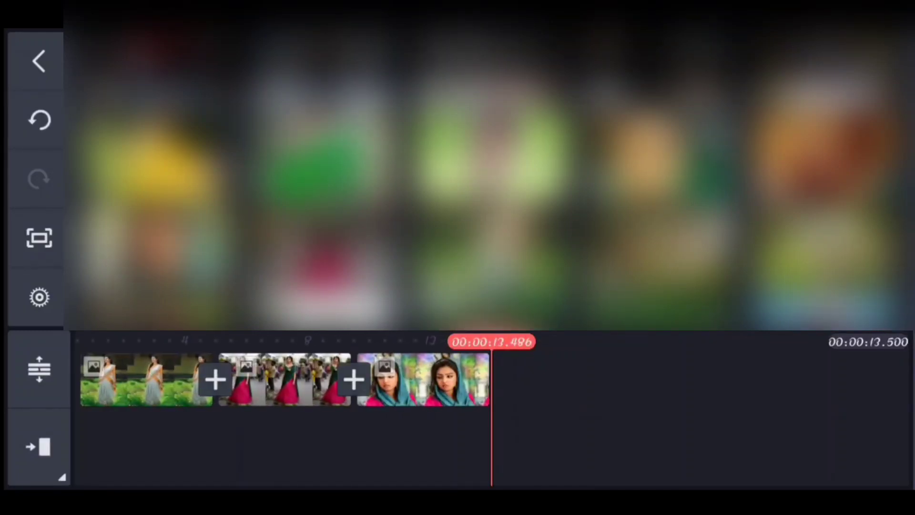
{"action": "left_click", "coordinate": [40, 121]}
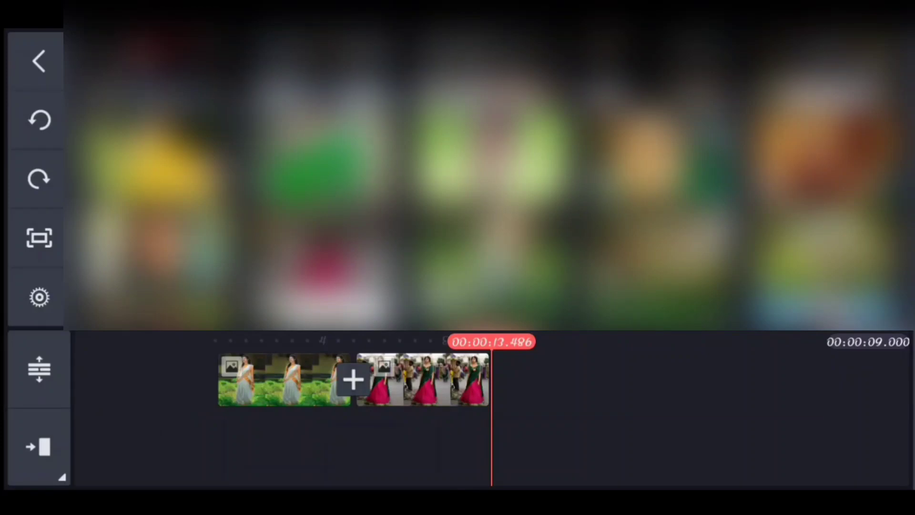
{"action": "left_click", "coordinate": [494, 200]}
{"action": "left_click", "coordinate": [329, 272]}
{"action": "left_click", "coordinate": [158, 201]}
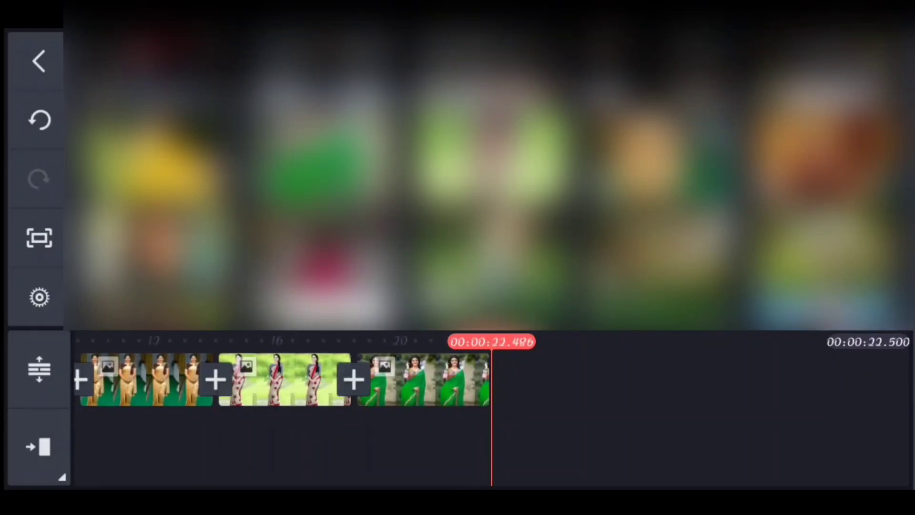
{"action": "left_click", "coordinate": [329, 272]}
{"action": "left_click", "coordinate": [808, 272]}
{"action": "left_click", "coordinate": [39, 60]}
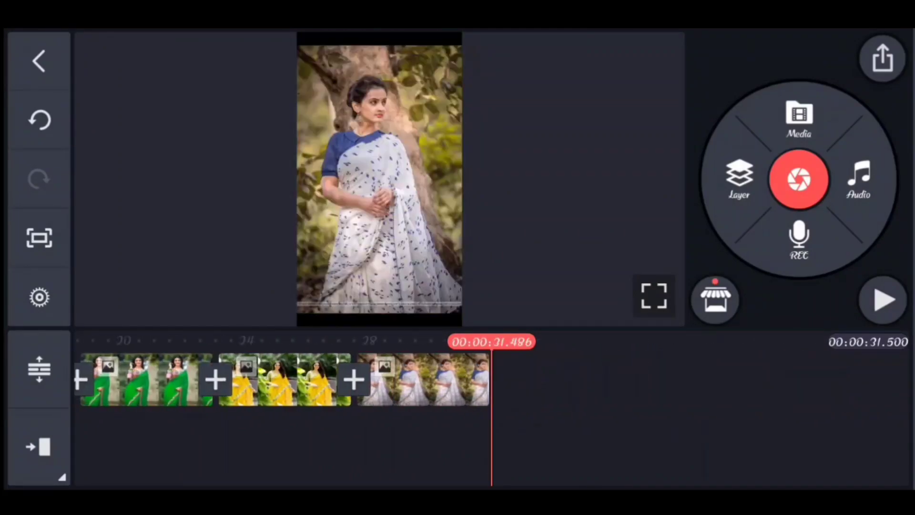
Step: Lock the first clip's pan & zoom framing and trim it to about 3.2 seconds
{"action": "left_click_drag", "start_coordinate": [286, 379], "coordinate": [787, 379]}
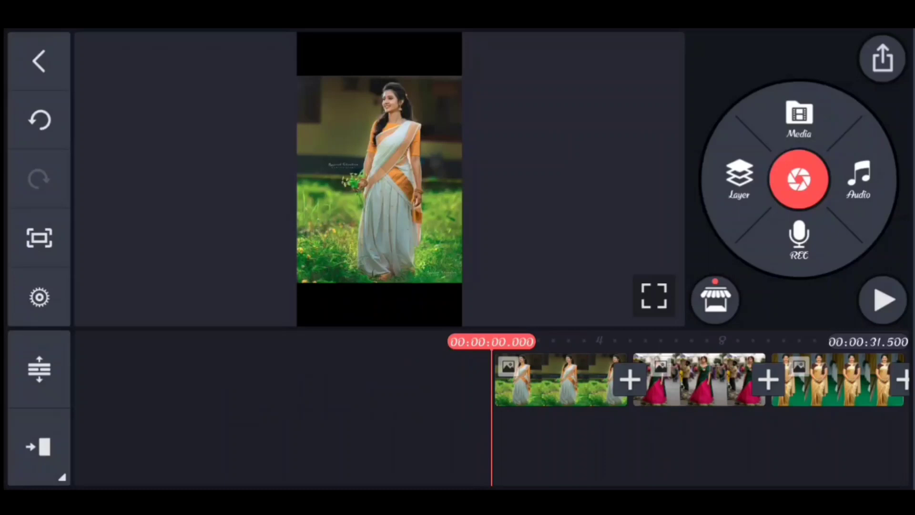
{"action": "left_click", "coordinate": [561, 380]}
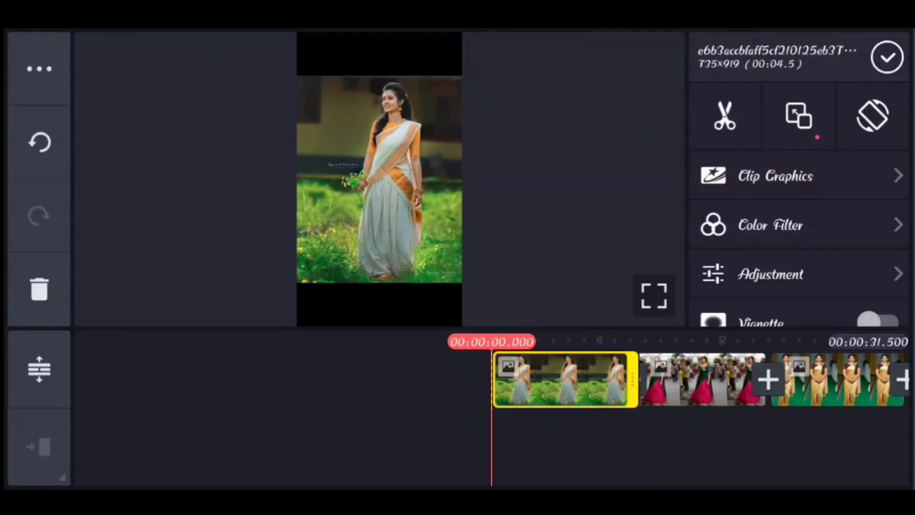
{"action": "left_click", "coordinate": [799, 116]}
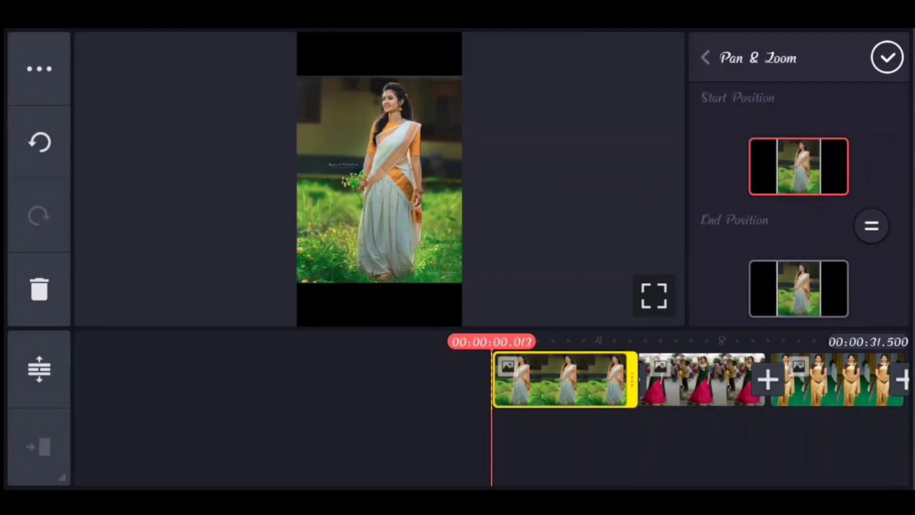
{"action": "left_click_drag", "start_coordinate": [358, 179], "coordinate": [400, 179]}
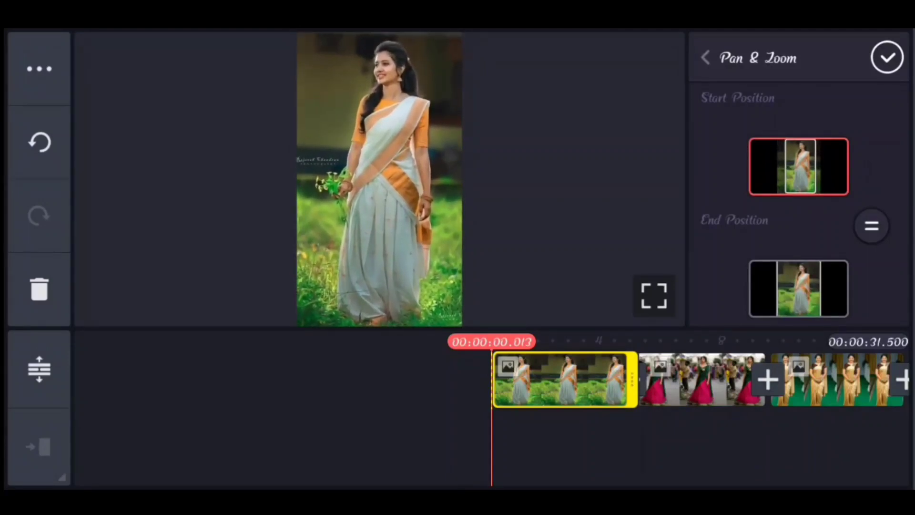
{"action": "left_click", "coordinate": [872, 226]}
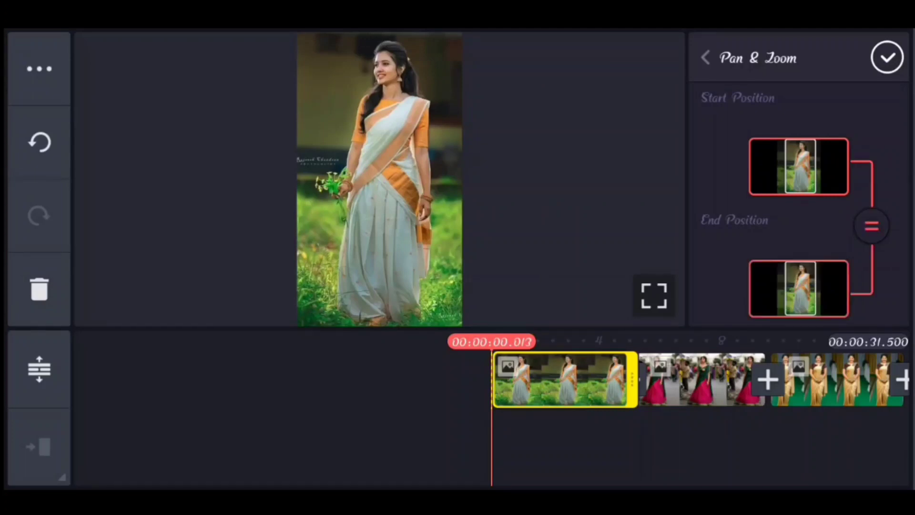
{"action": "left_click", "coordinate": [889, 58]}
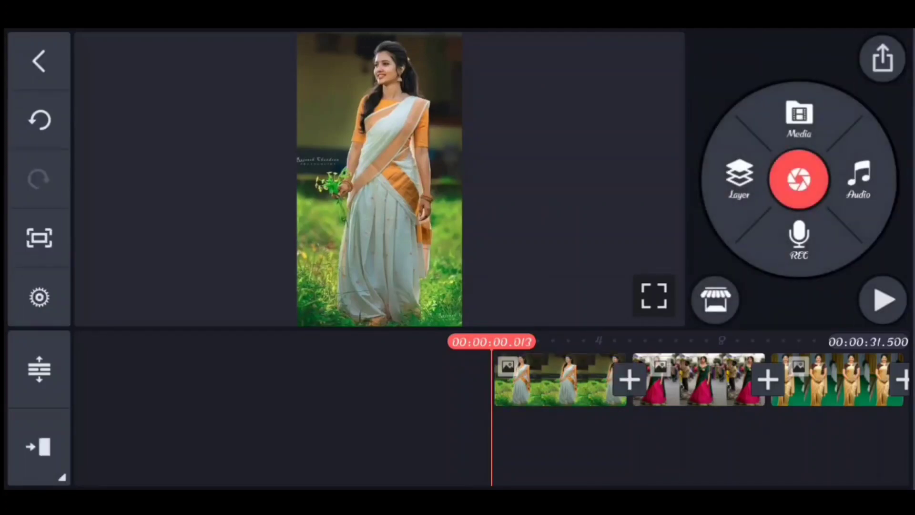
{"action": "left_click", "coordinate": [558, 380]}
{"action": "left_click_drag", "start_coordinate": [629, 381], "coordinate": [593, 381]}
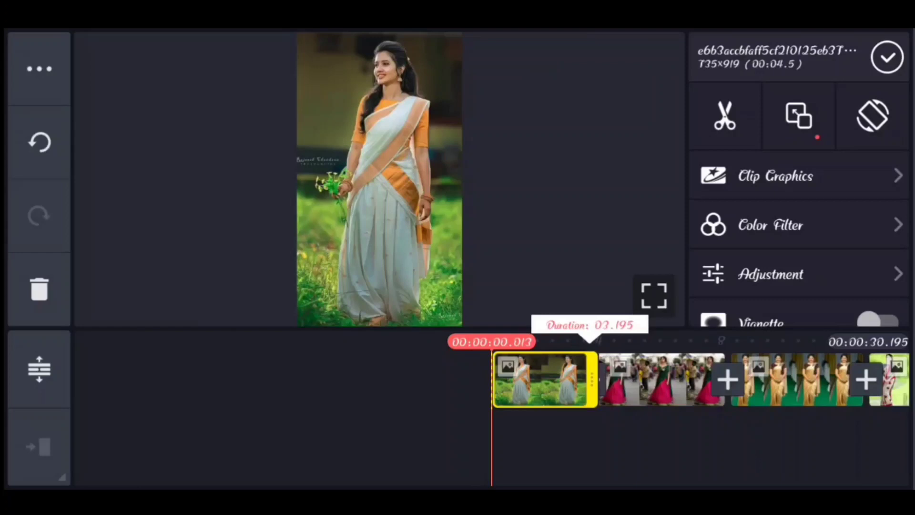
{"action": "left_click_drag", "start_coordinate": [644, 443], "coordinate": [544, 444]}
{"action": "left_click", "coordinate": [358, 444]}
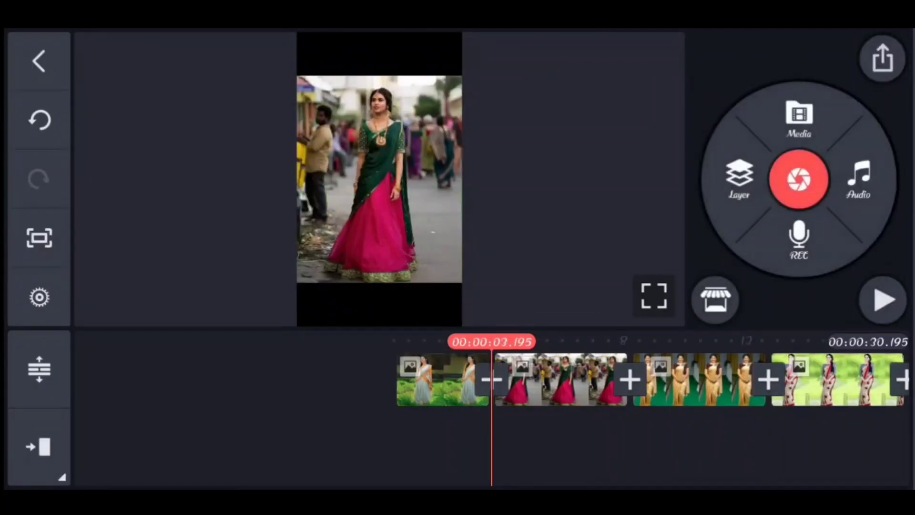
Step: Match start and end framing on the green and pink outfit clip
{"action": "left_click", "coordinate": [561, 381]}
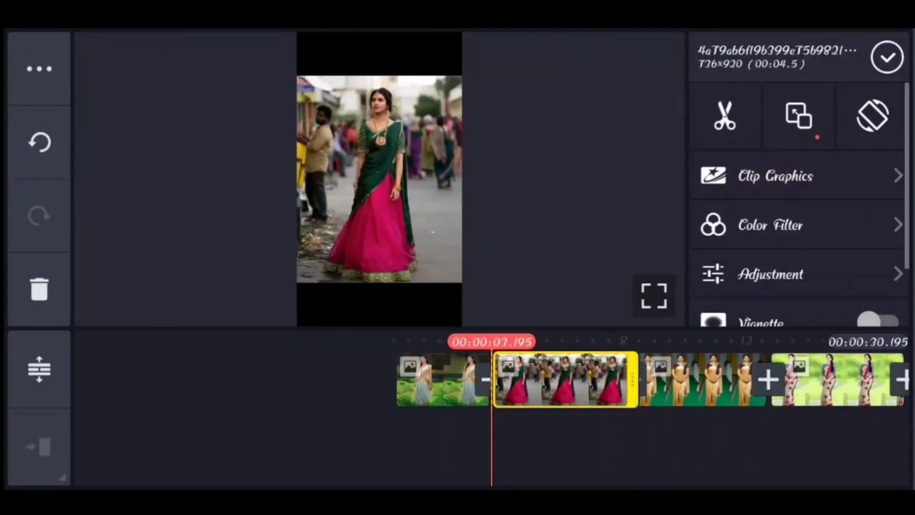
{"action": "left_click", "coordinate": [800, 118]}
{"action": "left_click_drag", "start_coordinate": [380, 179], "coordinate": [379, 107]}
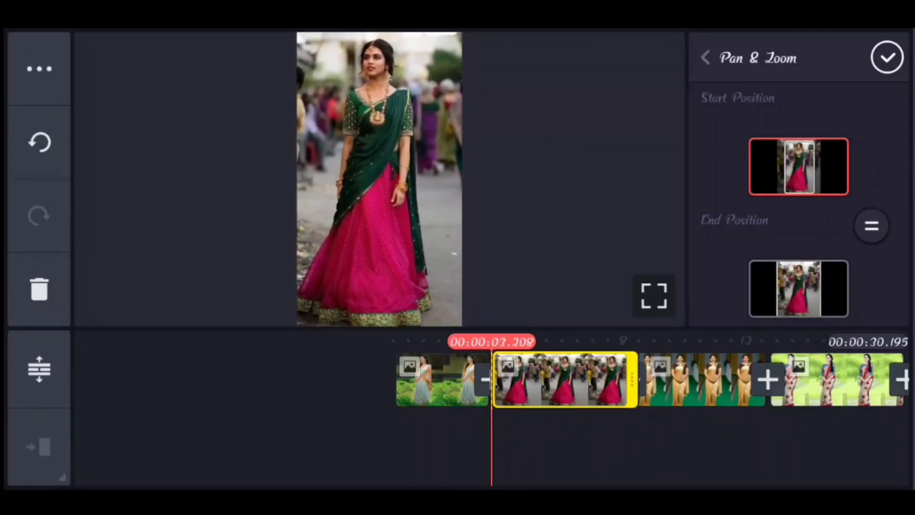
{"action": "left_click", "coordinate": [872, 226]}
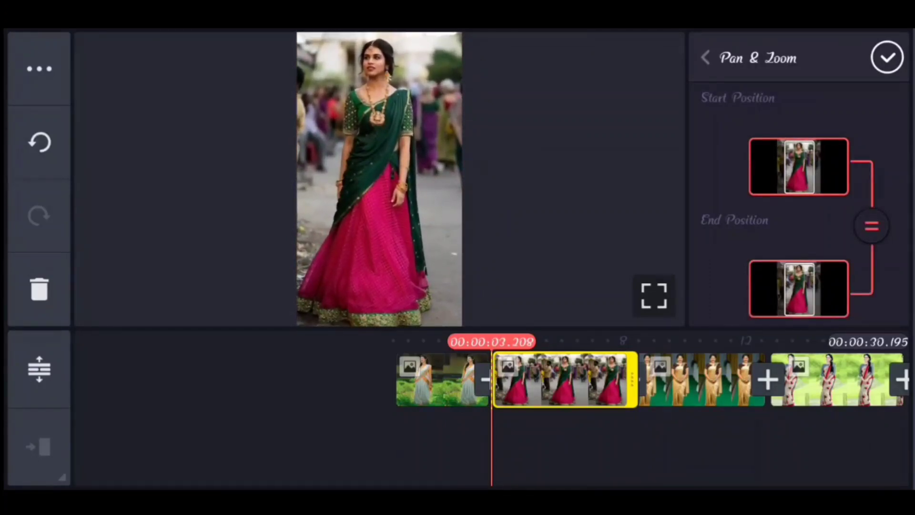
{"action": "left_click", "coordinate": [887, 58]}
Step: Zoom and lock the framing of the beige saree clip with red border
{"action": "left_click", "coordinate": [700, 381]}
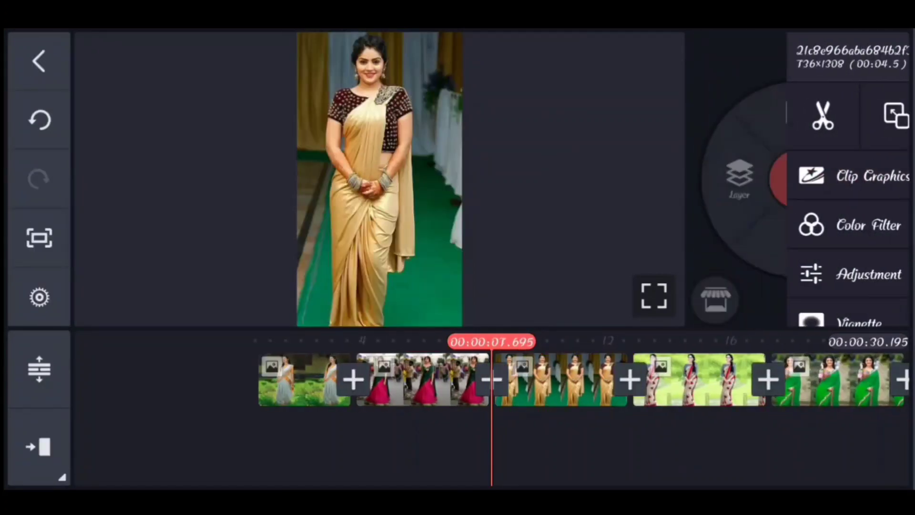
{"action": "left_click", "coordinate": [558, 381]}
{"action": "left_click", "coordinate": [799, 117]}
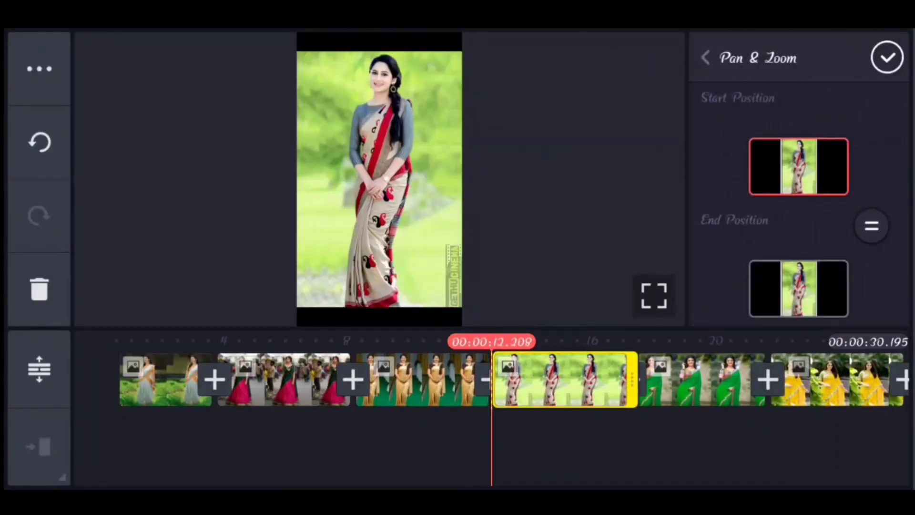
{"action": "left_click_drag", "start_coordinate": [380, 178], "coordinate": [380, 185]}
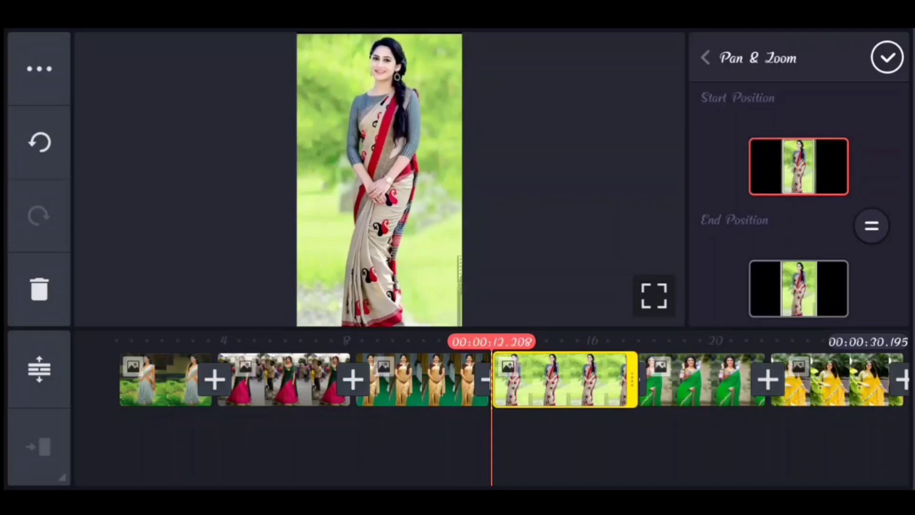
{"action": "left_click", "coordinate": [871, 225]}
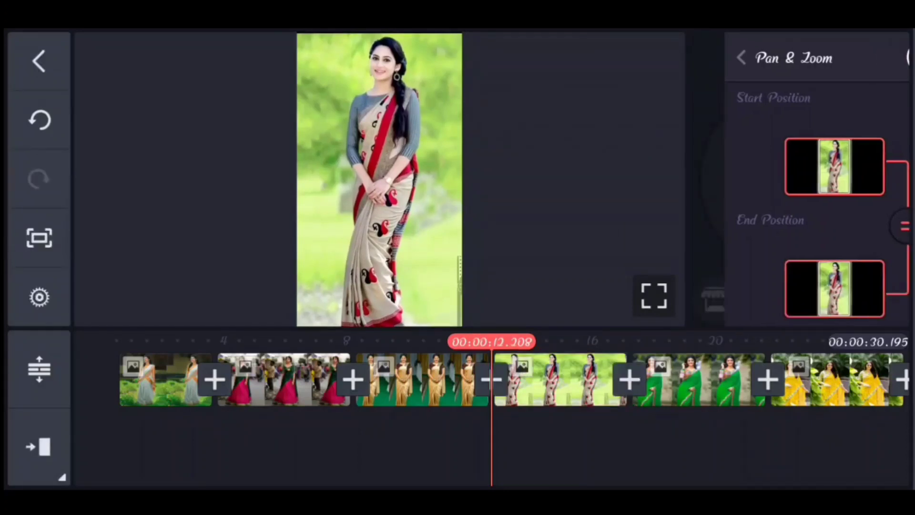
Step: Zoom the green saree clip and match its start and end framing
{"action": "left_click", "coordinate": [705, 59]}
{"action": "left_click", "coordinate": [701, 381]}
{"action": "left_click", "coordinate": [800, 118]}
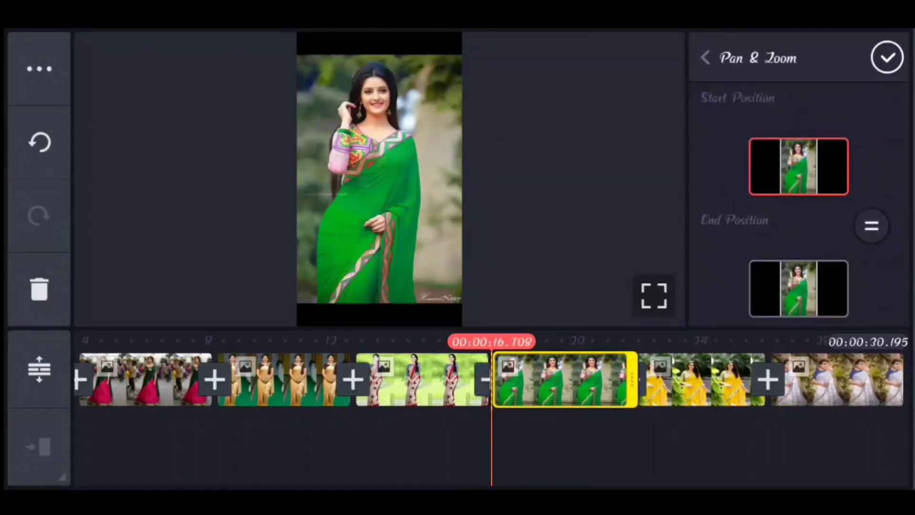
{"action": "left_click_drag", "start_coordinate": [379, 179], "coordinate": [379, 194]}
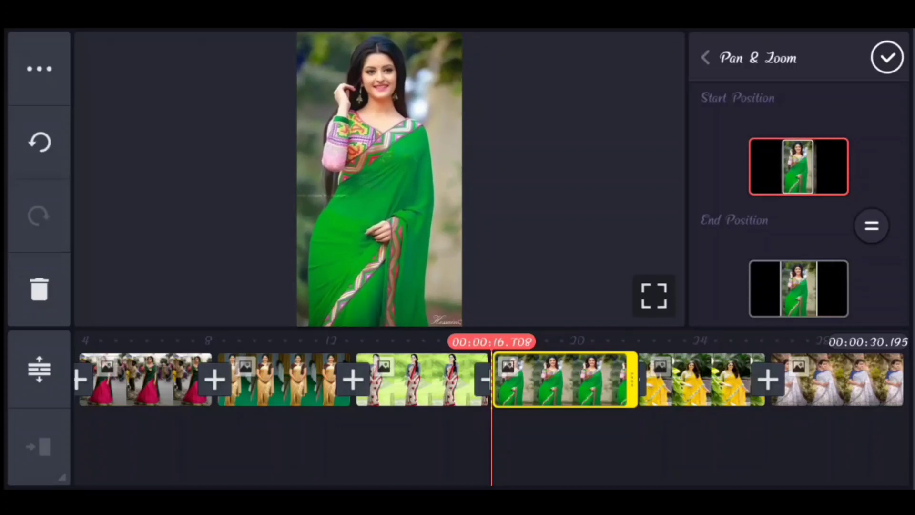
{"action": "left_click", "coordinate": [873, 225]}
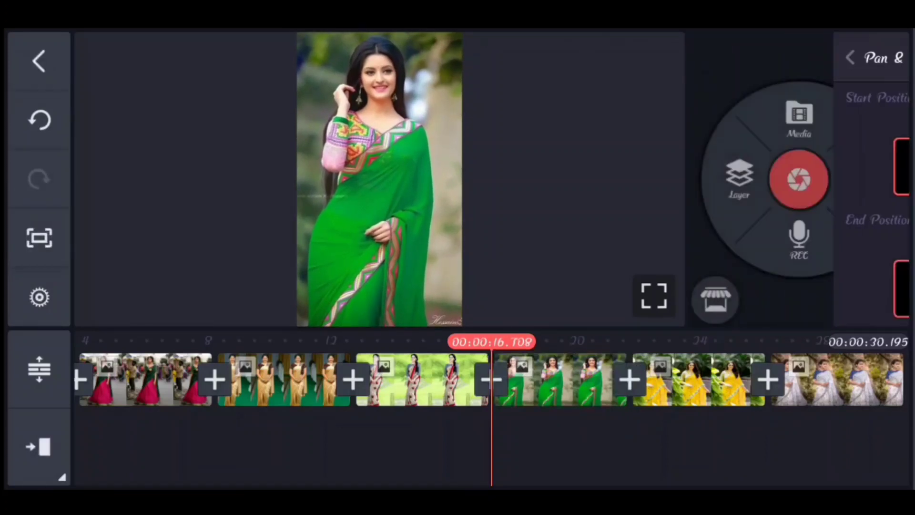
Step: Set pan & zoom on the yellow saree clip and the following clip
{"action": "left_click", "coordinate": [698, 380]}
{"action": "left_click", "coordinate": [799, 116]}
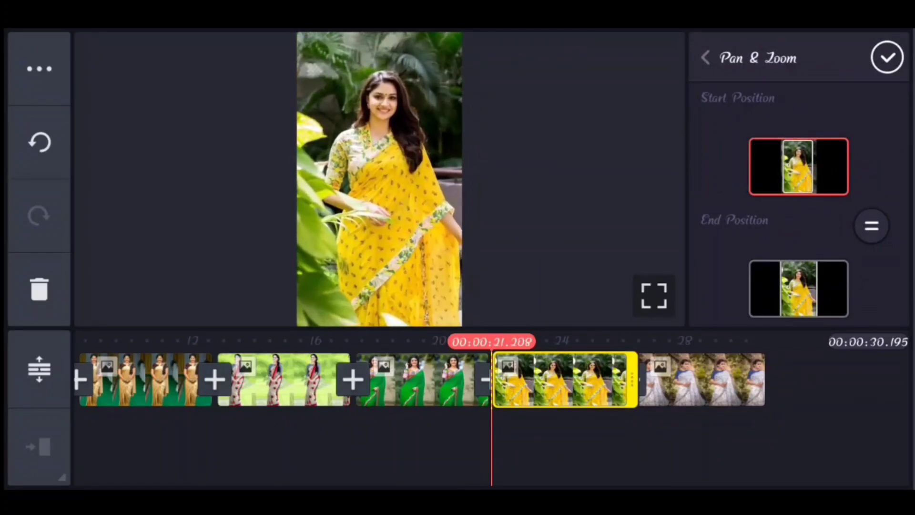
{"action": "left_click", "coordinate": [887, 58]}
{"action": "left_click", "coordinate": [565, 380]}
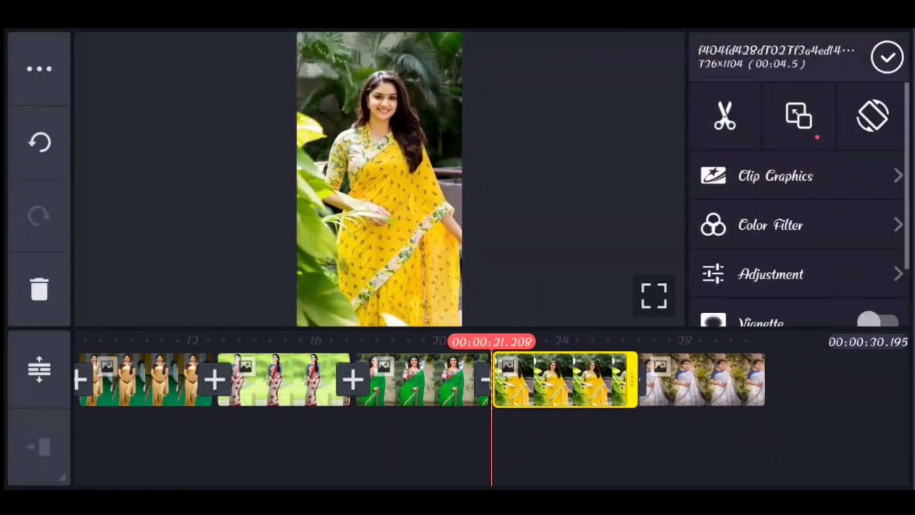
{"action": "left_click", "coordinate": [800, 116]}
{"action": "left_click", "coordinate": [887, 58]}
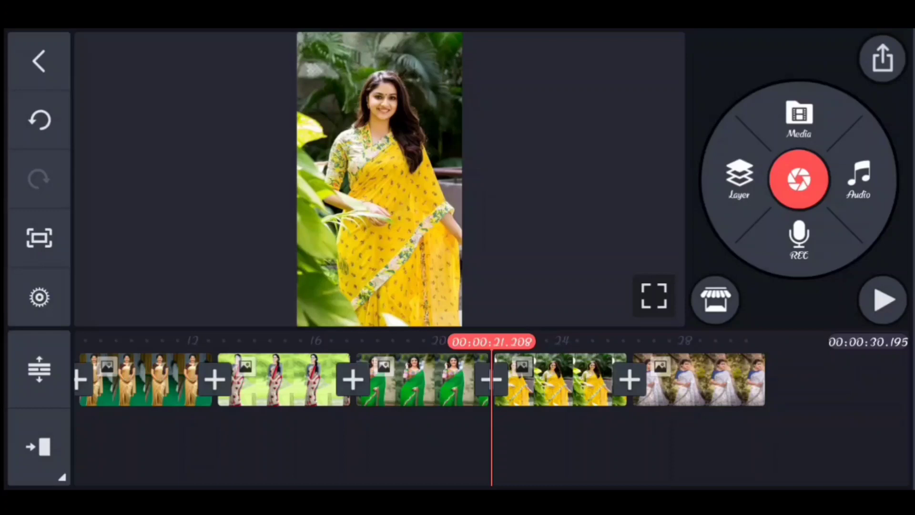
Step: Lock the white saree clip's framing and return to the timeline start
{"action": "left_click", "coordinate": [701, 380]}
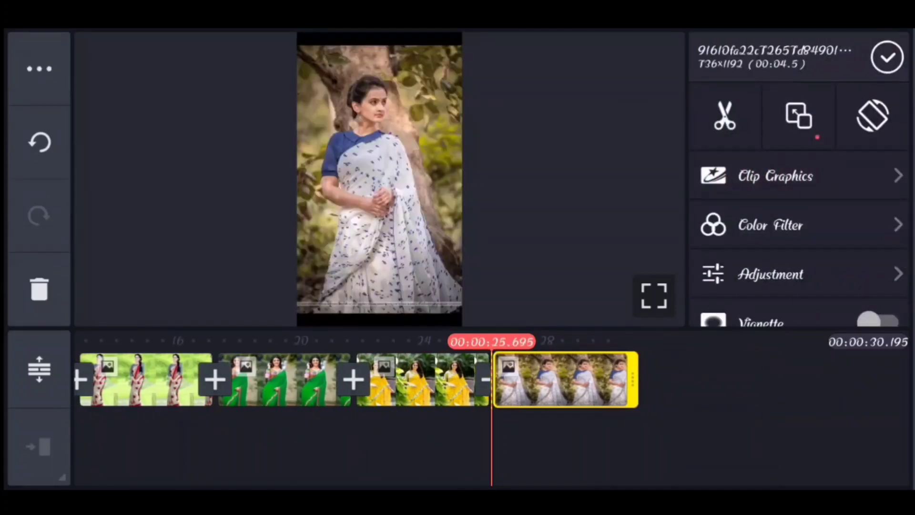
{"action": "left_click", "coordinate": [800, 116]}
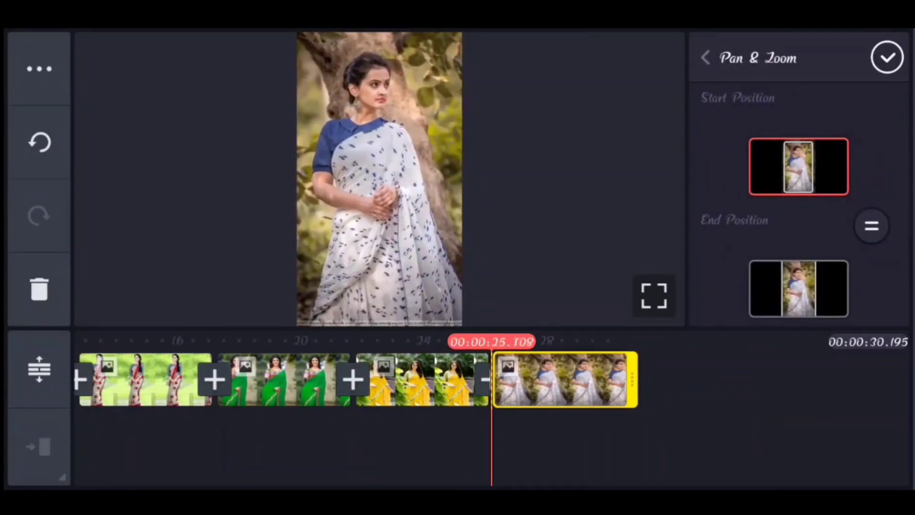
{"action": "left_click", "coordinate": [872, 225]}
{"action": "left_click", "coordinate": [887, 58]}
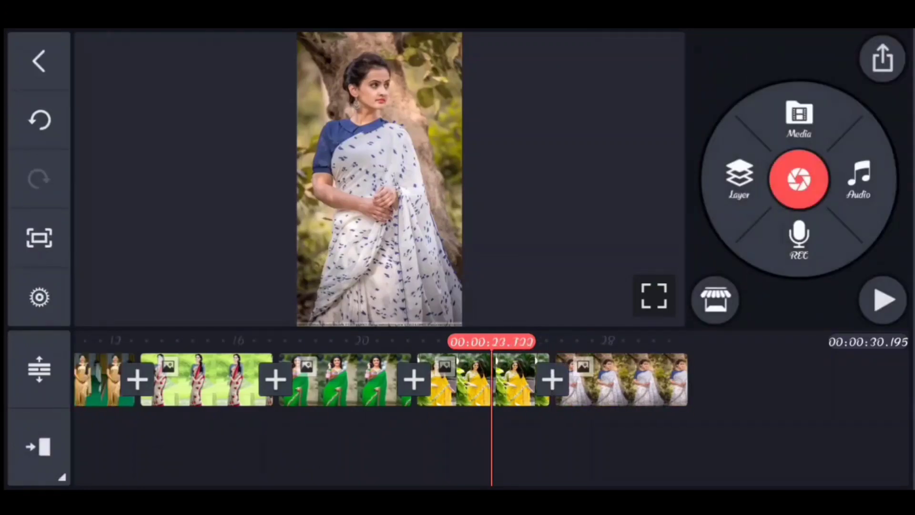
{"action": "left_click_drag", "start_coordinate": [286, 380], "coordinate": [786, 380]}
{"action": "left_click", "coordinate": [644, 381]}
{"action": "left_click", "coordinate": [430, 443]}
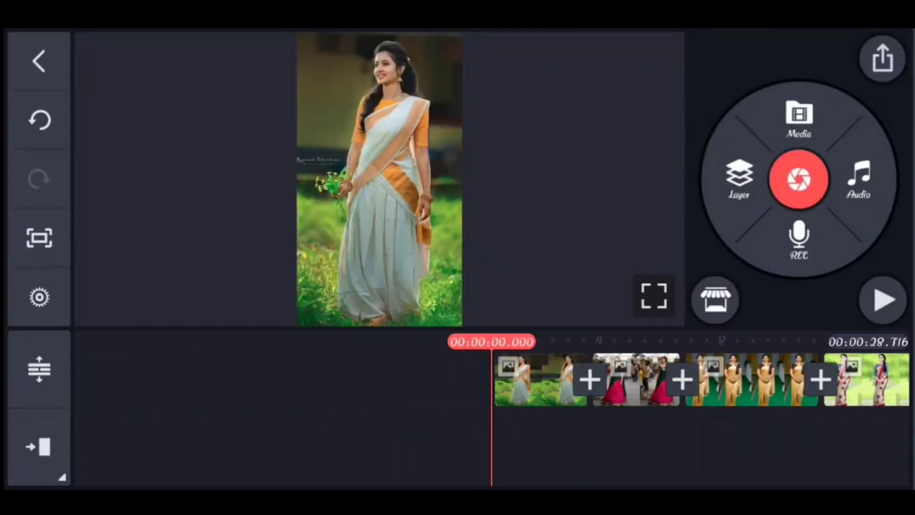
Step: Get the Bookworm transition pack and apply Bookworm 06 between the first two clips
{"action": "left_click", "coordinate": [589, 380]}
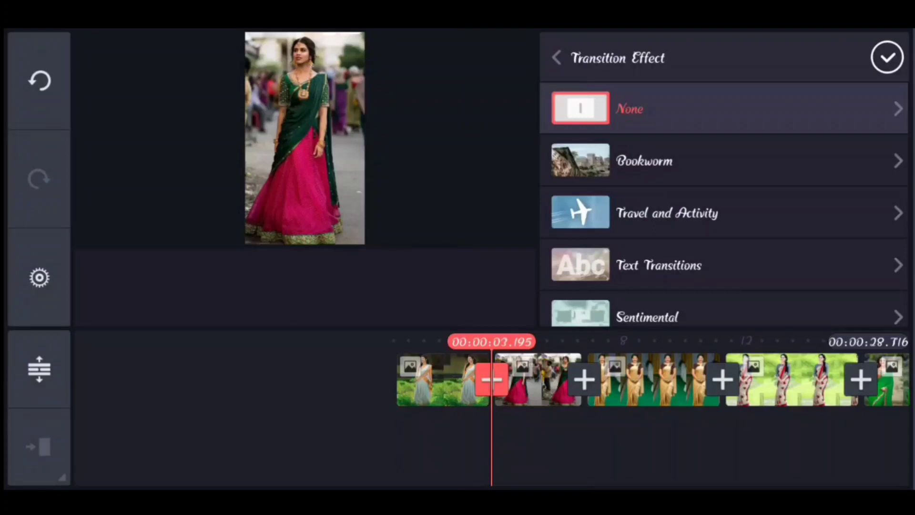
{"action": "scroll", "coordinate": [722, 215], "scroll_direction": "down", "scroll_amount": 5}
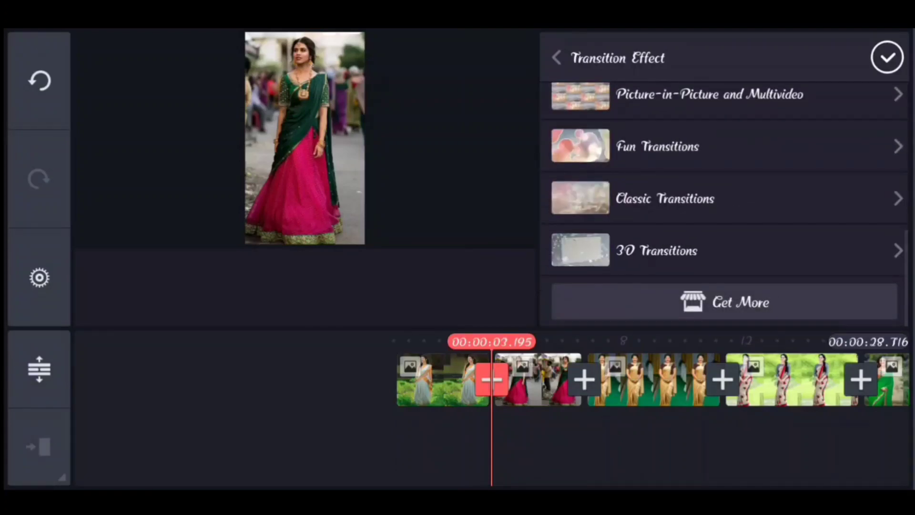
{"action": "left_click", "coordinate": [722, 302]}
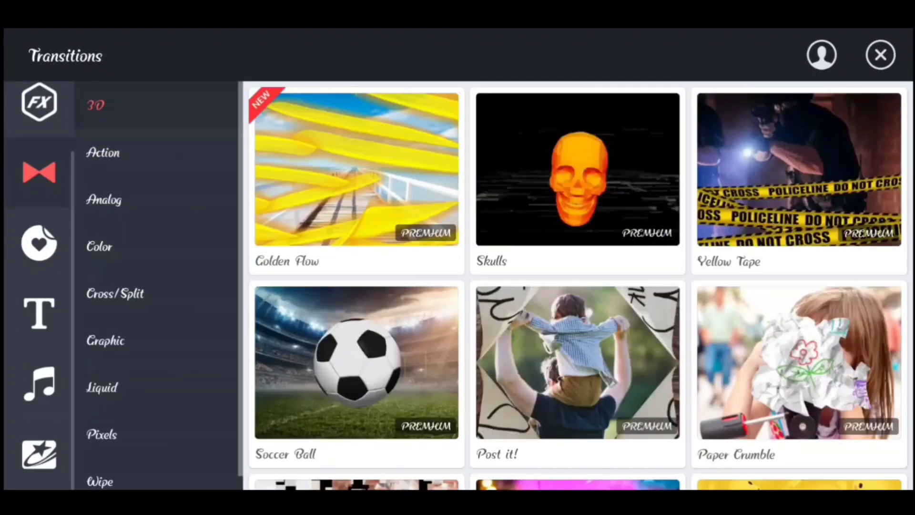
{"action": "scroll", "coordinate": [578, 287], "scroll_direction": "down", "scroll_amount": 10}
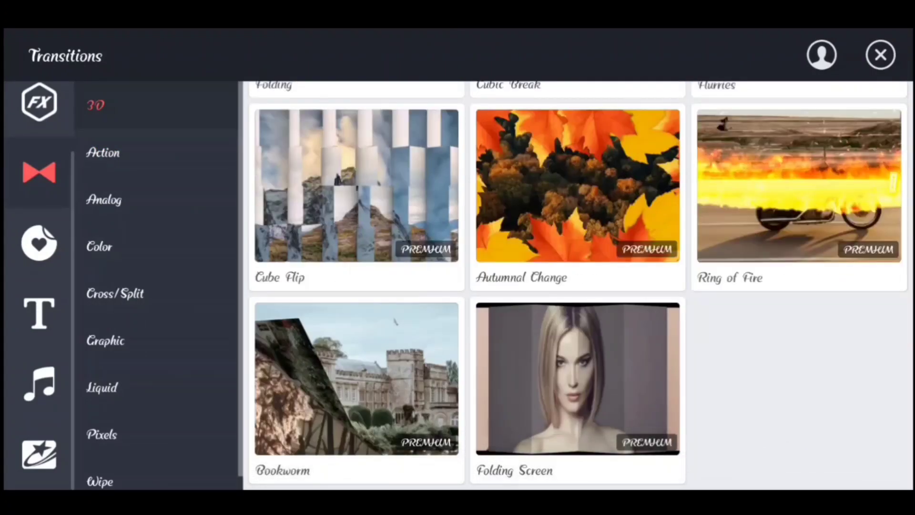
{"action": "left_click", "coordinate": [356, 379]}
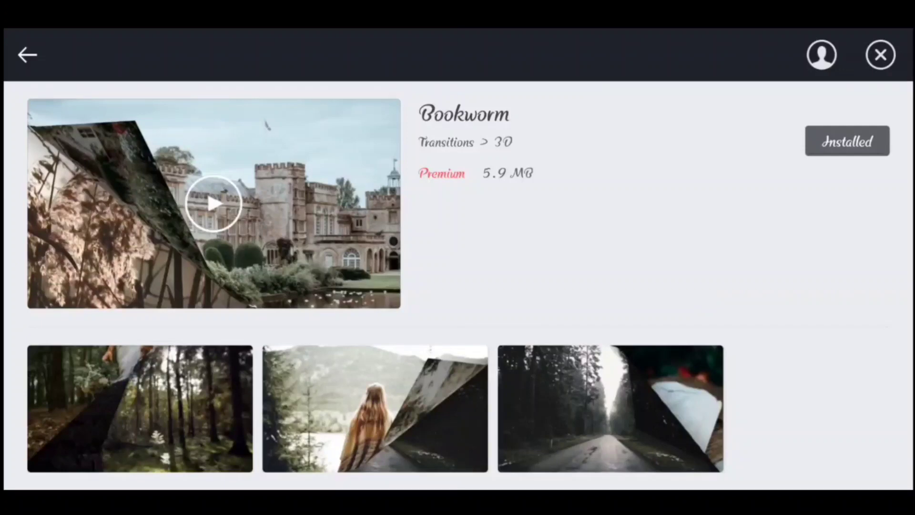
{"action": "key", "text": "Escape"}
{"action": "key", "text": "Escape"}
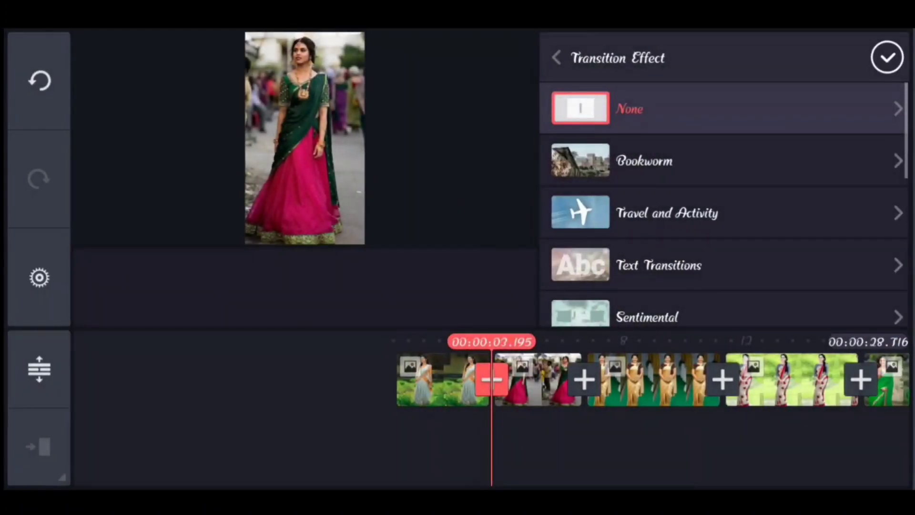
{"action": "left_click", "coordinate": [722, 162]}
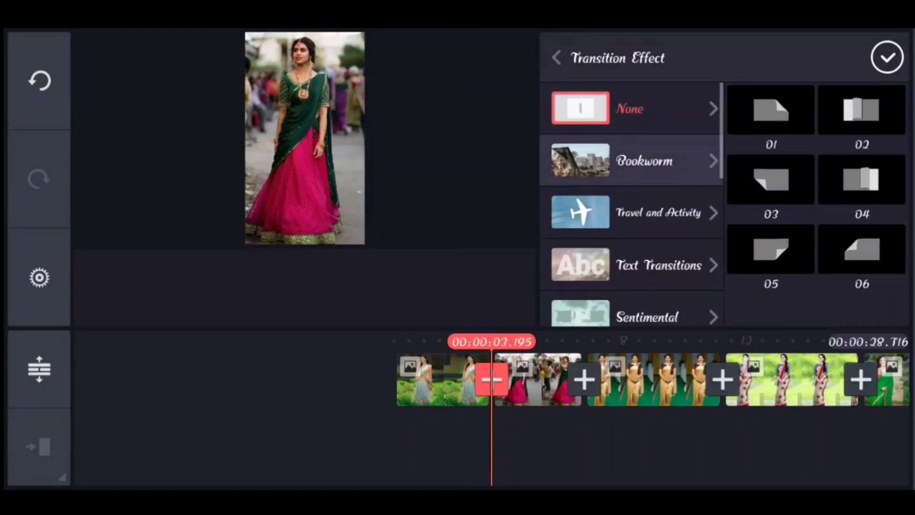
{"action": "left_click", "coordinate": [862, 251]}
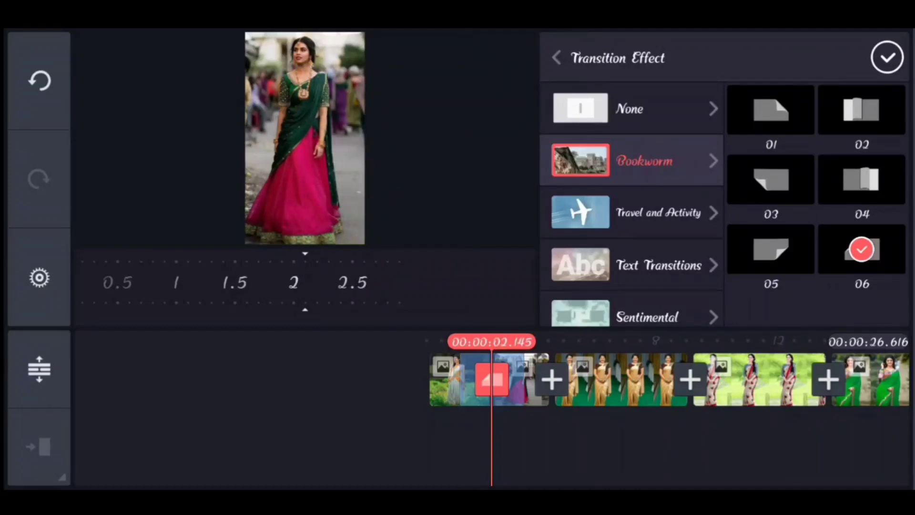
{"action": "left_click", "coordinate": [887, 58]}
Step: Apply Bookworm 05 and 04 to the second and third transitions
{"action": "left_click", "coordinate": [551, 380]}
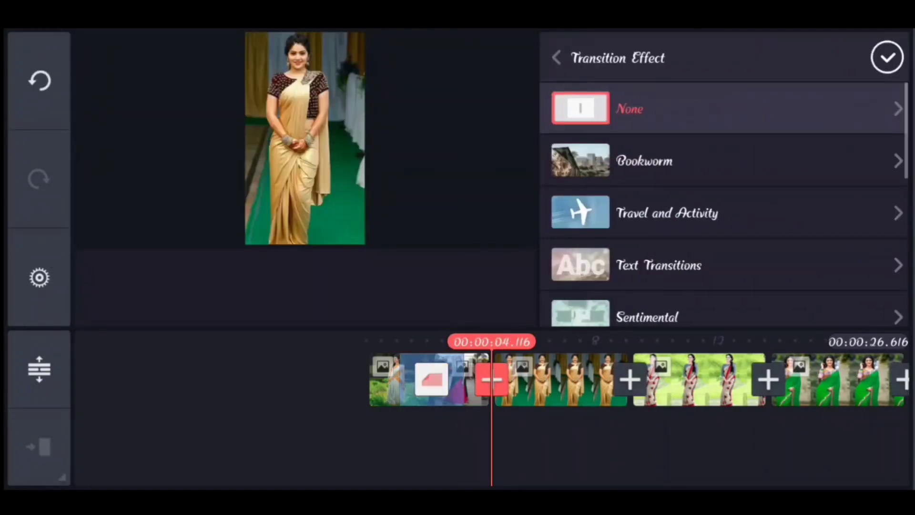
{"action": "left_click", "coordinate": [772, 251]}
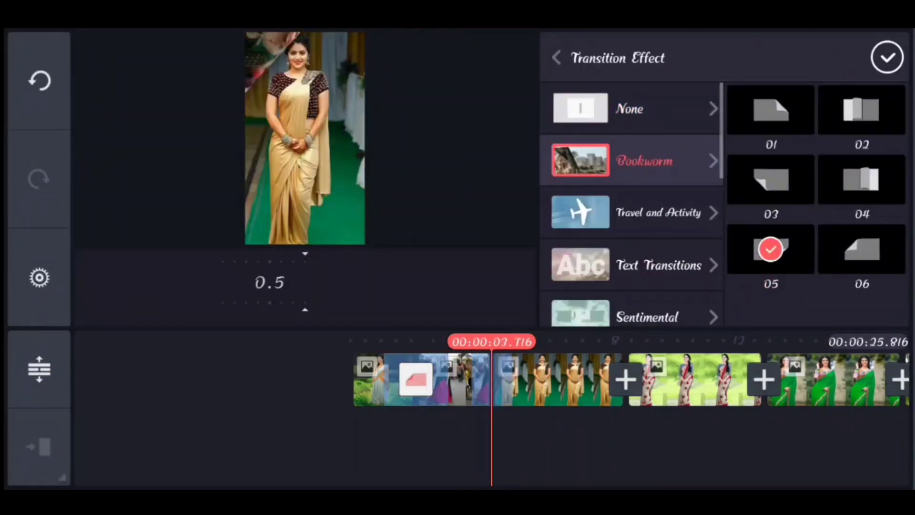
{"action": "left_click", "coordinate": [887, 59]}
{"action": "left_click", "coordinate": [626, 380]}
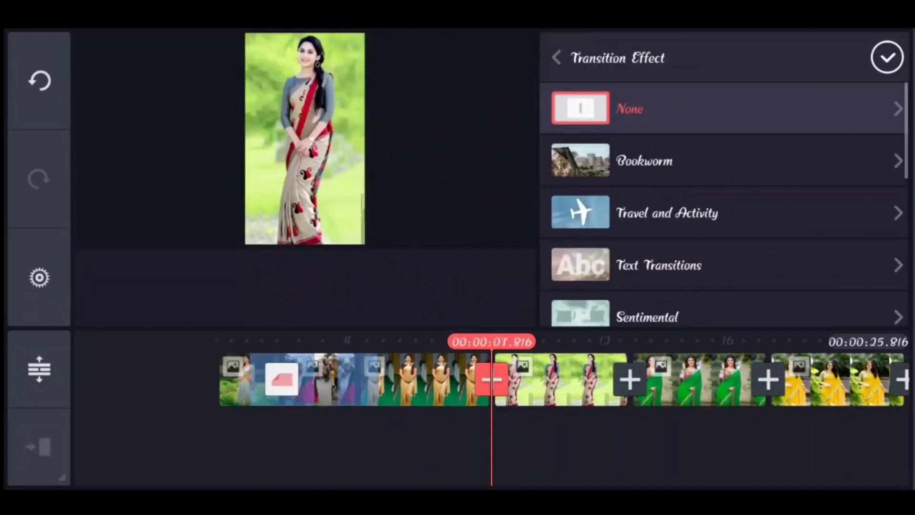
{"action": "left_click", "coordinate": [637, 161]}
{"action": "left_click", "coordinate": [862, 181]}
{"action": "left_click", "coordinate": [887, 58]}
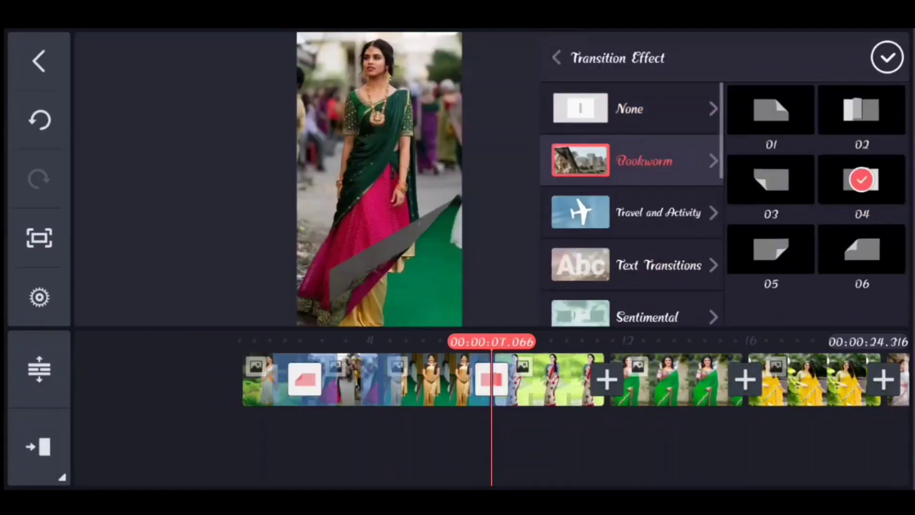
Step: Apply Bookworm 03 and 02 to the next transitions, including the one before the yellow saree
{"action": "left_click", "coordinate": [767, 380]}
{"action": "left_click", "coordinate": [636, 161]}
{"action": "left_click", "coordinate": [772, 181]}
{"action": "left_click", "coordinate": [888, 58]}
{"action": "left_click", "coordinate": [697, 380]}
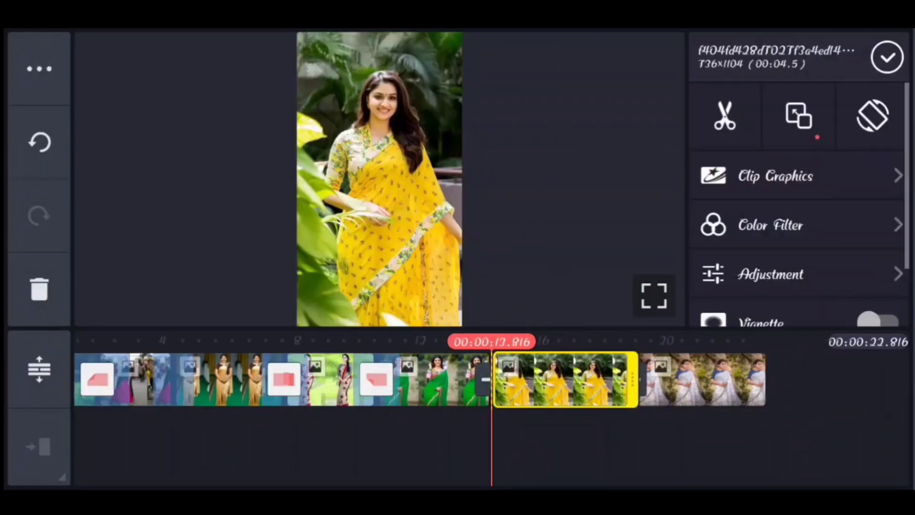
{"action": "left_click", "coordinate": [386, 179]}
{"action": "left_click", "coordinate": [492, 380]}
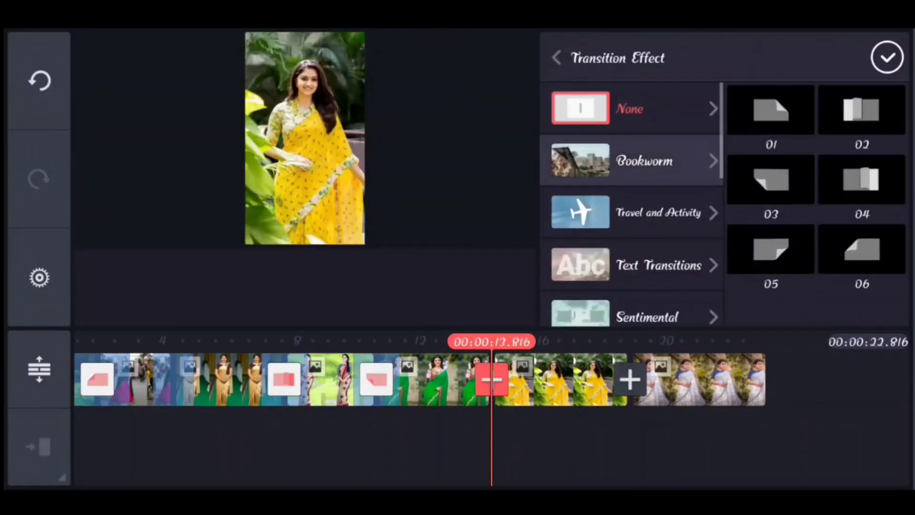
{"action": "left_click", "coordinate": [862, 109]}
{"action": "left_click", "coordinate": [886, 58]}
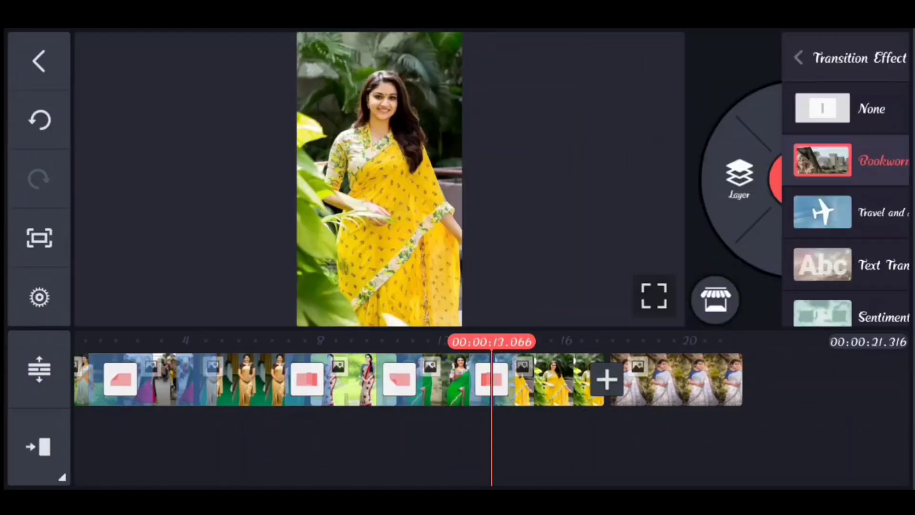
Step: Apply Bookworm 01 to the last transition, before the white saree clip
{"action": "left_click", "coordinate": [697, 380]}
{"action": "left_click", "coordinate": [492, 380]}
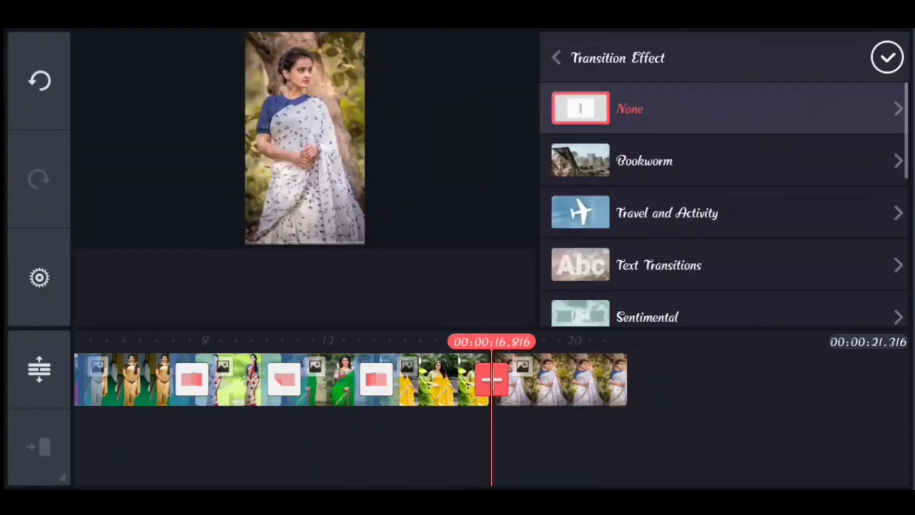
{"action": "scroll", "coordinate": [794, 215], "scroll_direction": "down", "scroll_amount": 2}
{"action": "left_click", "coordinate": [637, 119]}
{"action": "left_click", "coordinate": [772, 108]}
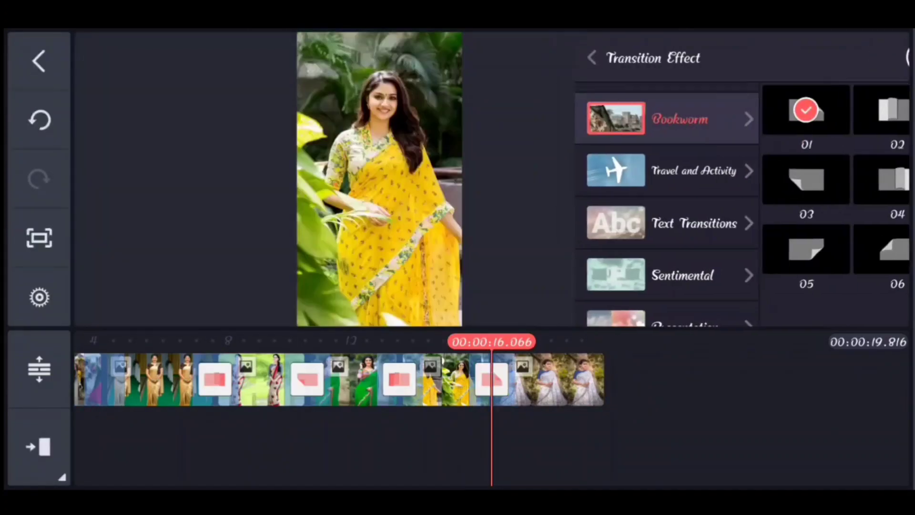
{"action": "left_click", "coordinate": [908, 57]}
Step: Scrub through the slideshow to preview the page-turn transitions
{"action": "mouse_move", "coordinate": [215, 380]}
{"action": "left_mouse_down"}
{"action": "mouse_move", "coordinate": [601, 380]}
{"action": "mouse_move", "coordinate": [501, 380]}
{"action": "left_mouse_up"}
{"action": "left_click_drag", "start_coordinate": [644, 380], "coordinate": [357, 380]}
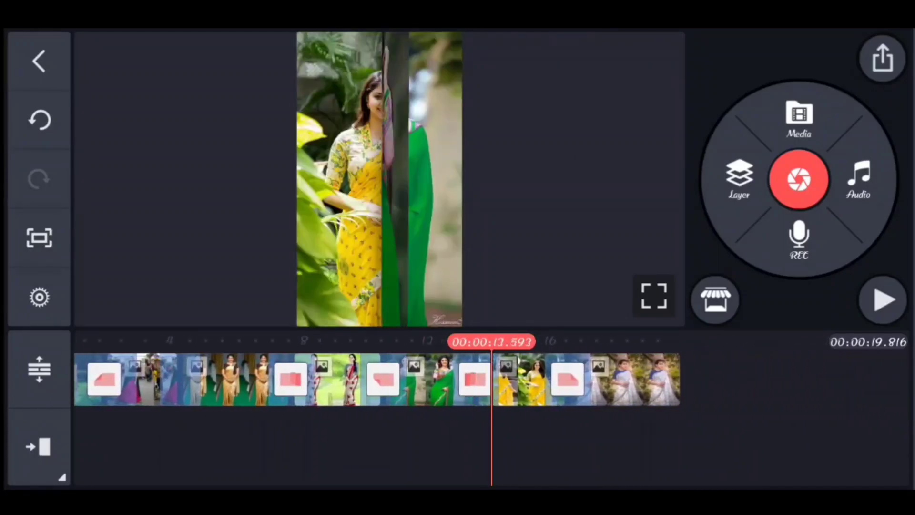
{"action": "left_click_drag", "start_coordinate": [286, 380], "coordinate": [572, 380]}
{"action": "left_click_drag", "start_coordinate": [501, 379], "coordinate": [358, 380]}
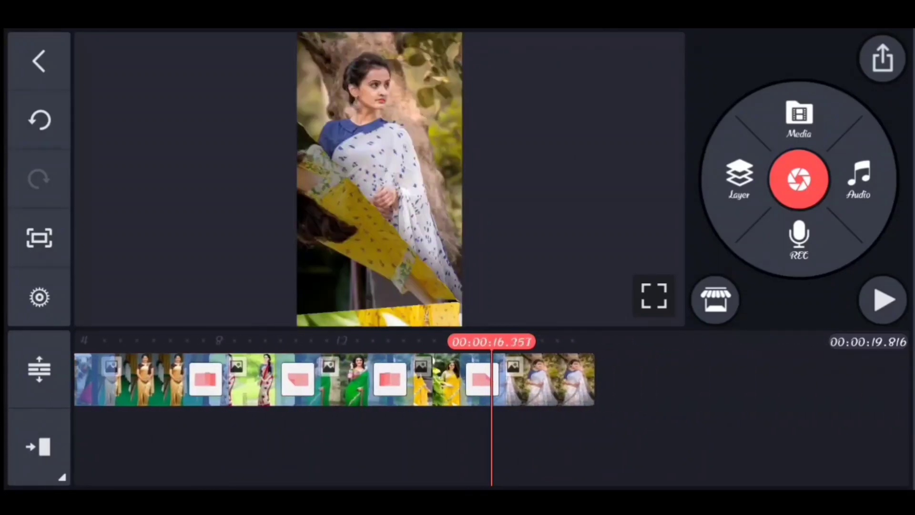
{"action": "left_click_drag", "start_coordinate": [286, 380], "coordinate": [643, 380]}
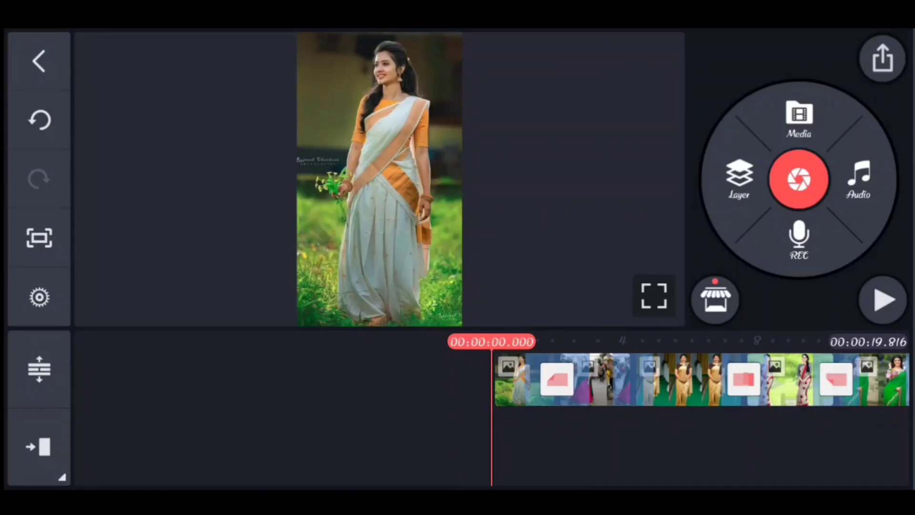
Step: Export the saree slideshow as a 720p video
{"action": "left_click", "coordinate": [884, 58]}
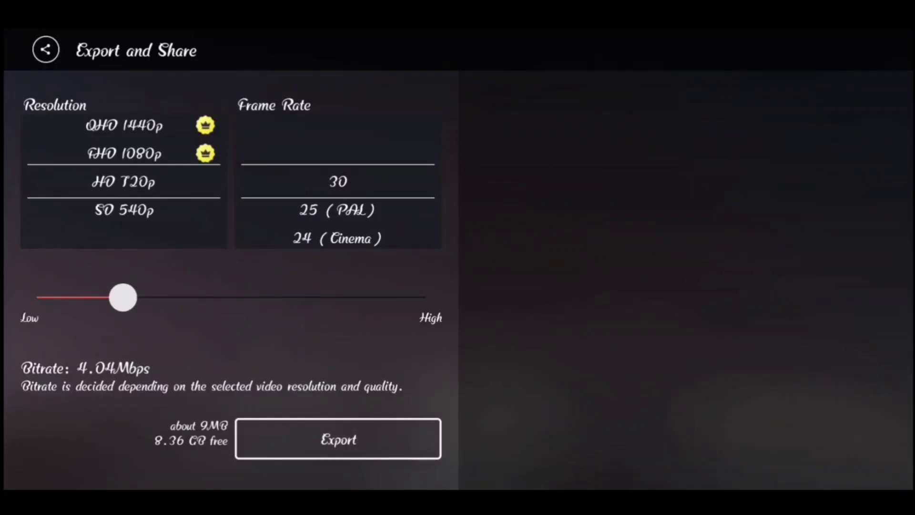
{"action": "left_click", "coordinate": [338, 440]}
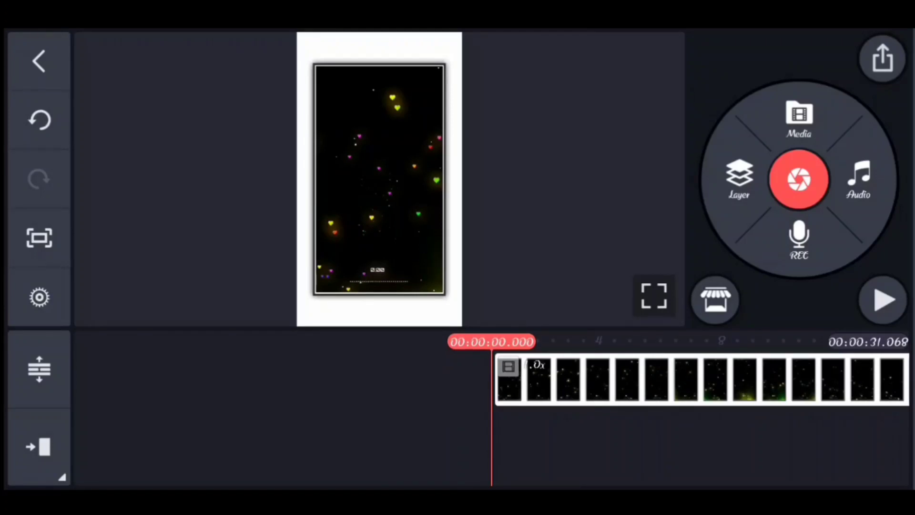
Step: Layer Untitled 3_720p.mp4 over the template with Screen blending
{"action": "left_click", "coordinate": [741, 178]}
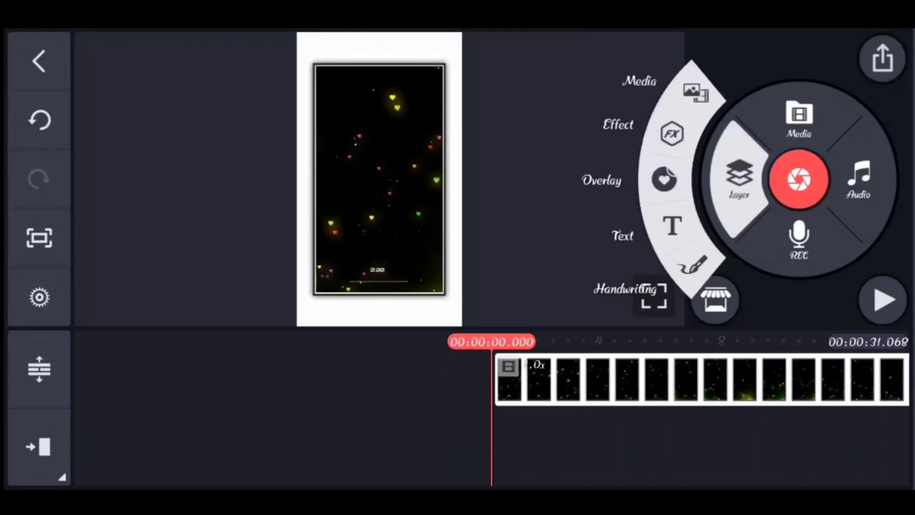
{"action": "left_click", "coordinate": [678, 86]}
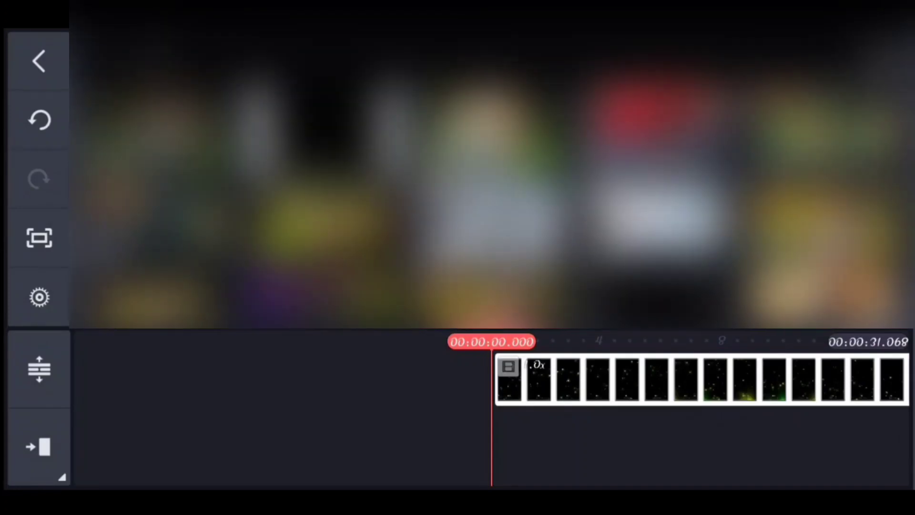
{"action": "left_click", "coordinate": [160, 132]}
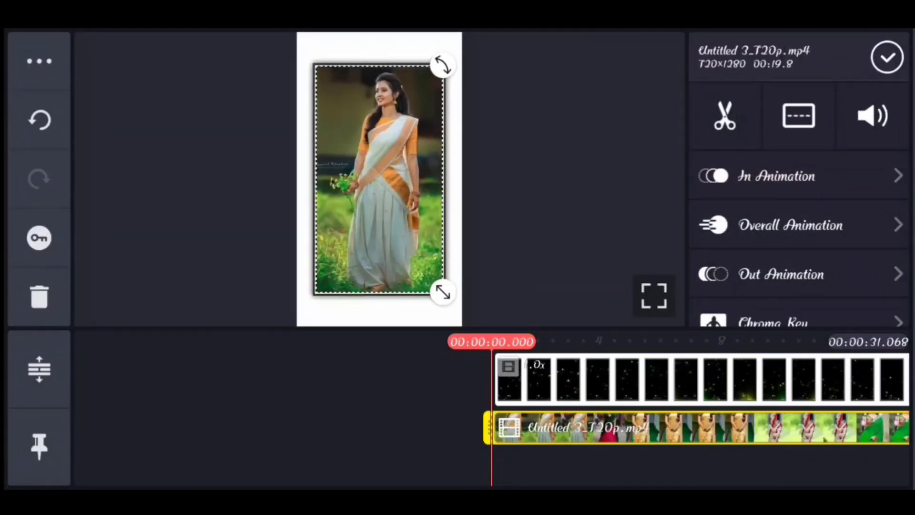
{"action": "scroll", "coordinate": [798, 237], "scroll_direction": "down", "scroll_amount": 3}
{"action": "scroll", "coordinate": [798, 201], "scroll_direction": "down", "scroll_amount": 6}
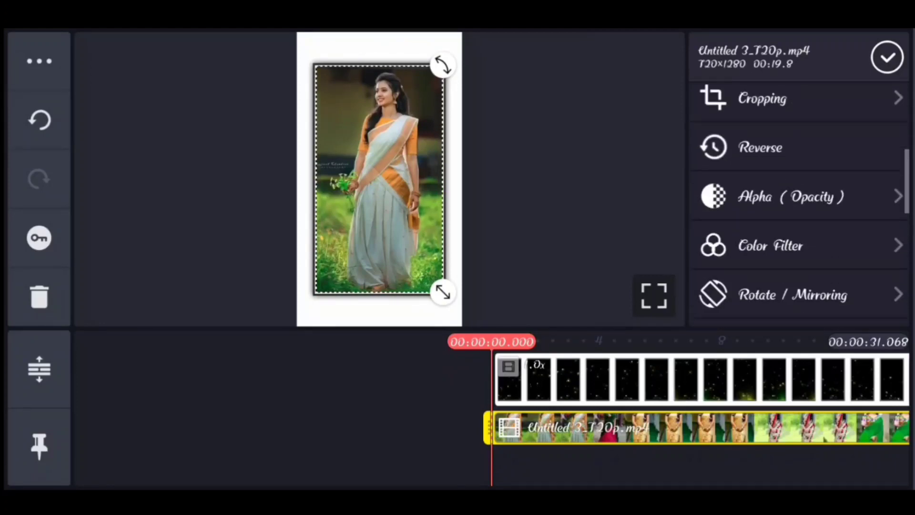
{"action": "left_click", "coordinate": [764, 152]}
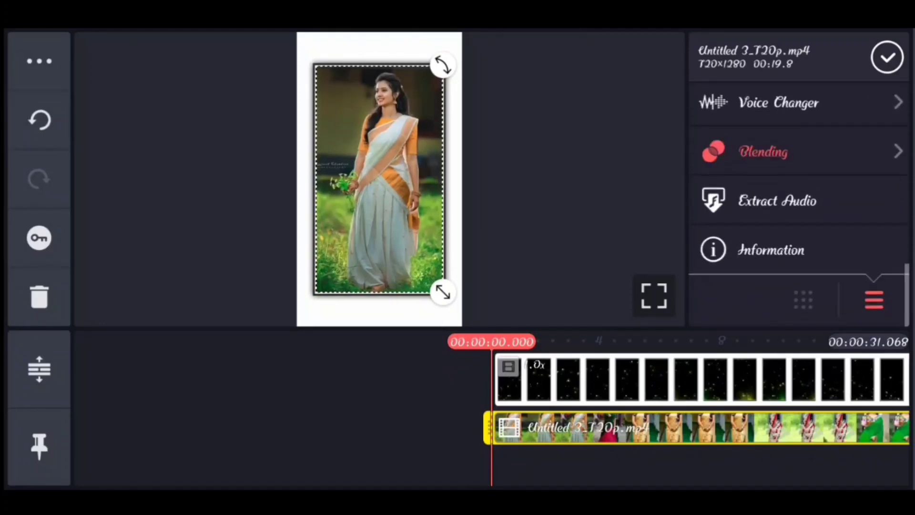
{"action": "scroll", "coordinate": [797, 251], "scroll_direction": "down", "scroll_amount": 1}
{"action": "left_click", "coordinate": [758, 213]}
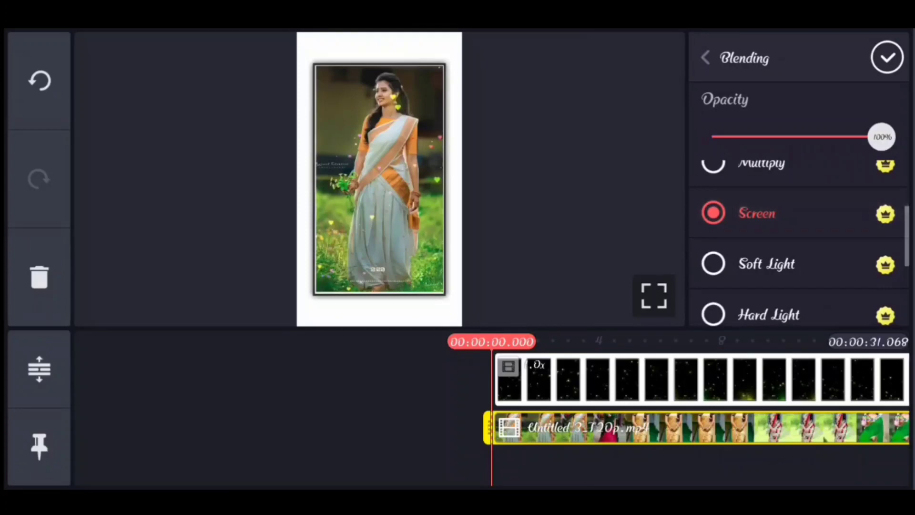
{"action": "left_click", "coordinate": [888, 57]}
{"action": "left_click_drag", "start_coordinate": [701, 429], "coordinate": [572, 429]}
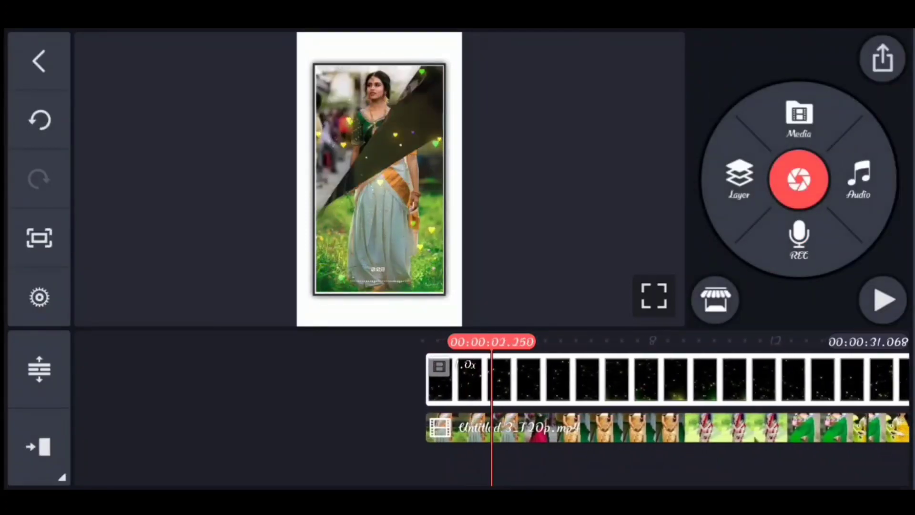
{"action": "mouse_move", "coordinate": [701, 430]}
{"action": "left_mouse_down"}
{"action": "mouse_move", "coordinate": [543, 430]}
{"action": "mouse_move", "coordinate": [701, 430]}
{"action": "left_mouse_up"}
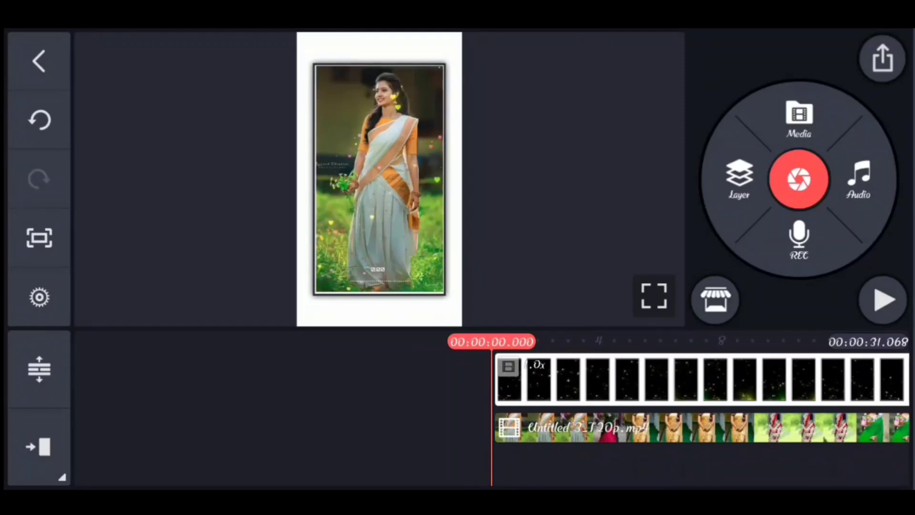
Step: Add the My Sweet Angel PNG from pixelLab and stretch it to about 19.8 s
{"action": "left_click", "coordinate": [740, 175]}
{"action": "left_click", "coordinate": [694, 89]}
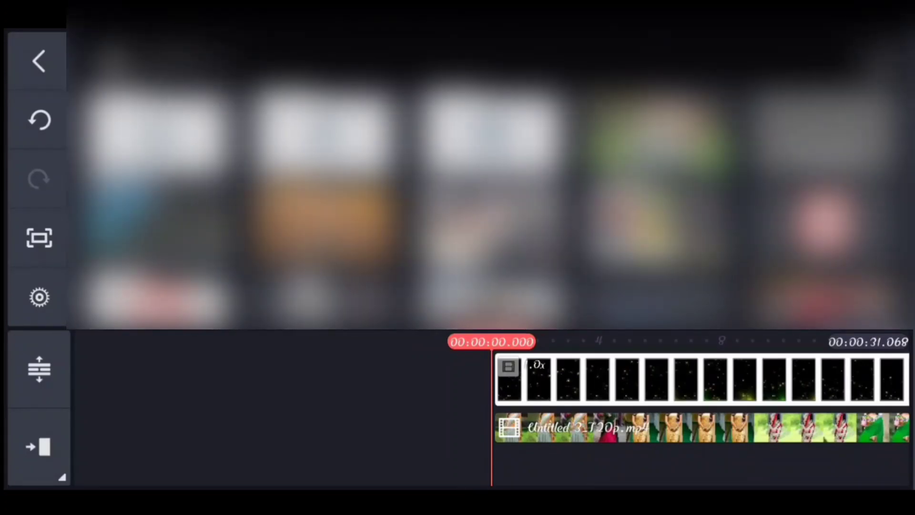
{"action": "scroll", "coordinate": [400, 193], "scroll_direction": "down", "scroll_amount": 3}
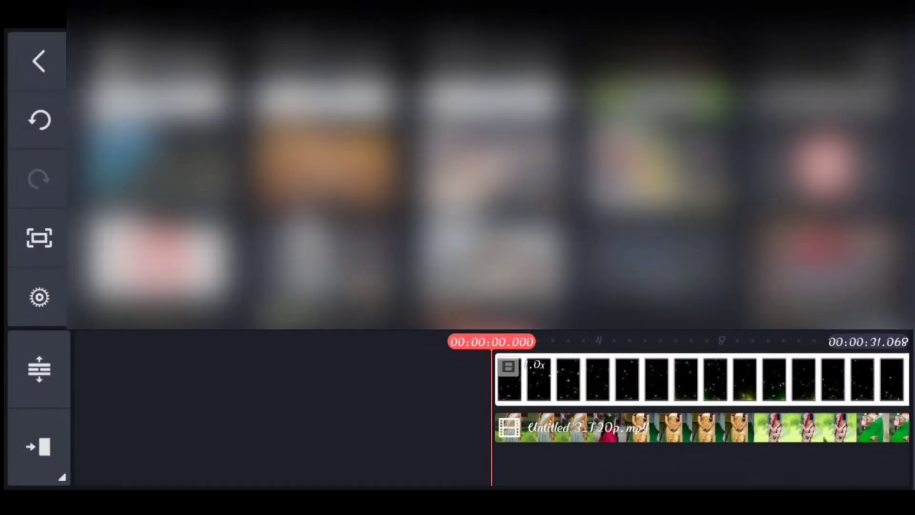
{"action": "left_click", "coordinate": [486, 177]}
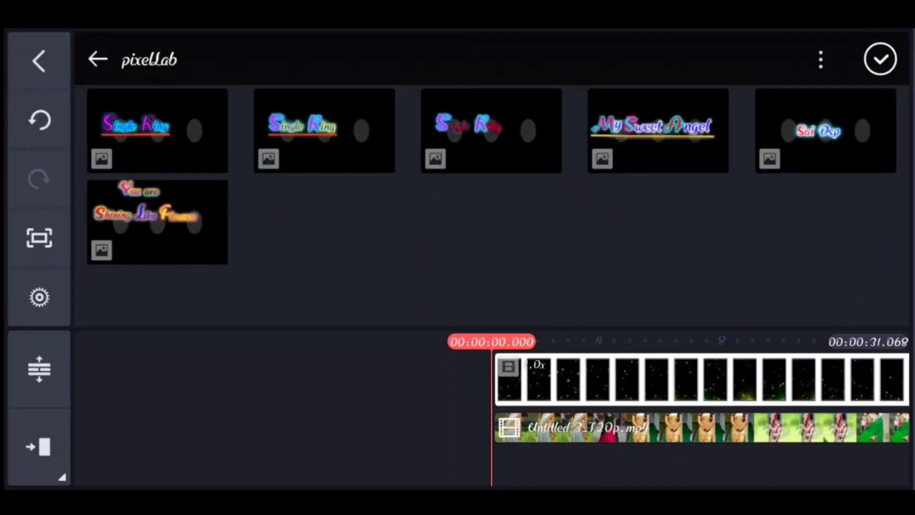
{"action": "left_click", "coordinate": [658, 130]}
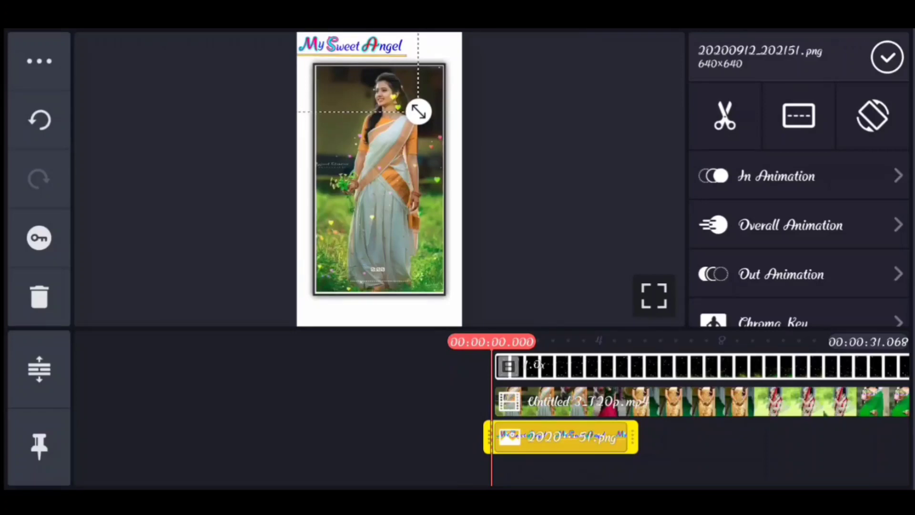
{"action": "left_click_drag", "start_coordinate": [632, 437], "coordinate": [909, 436]}
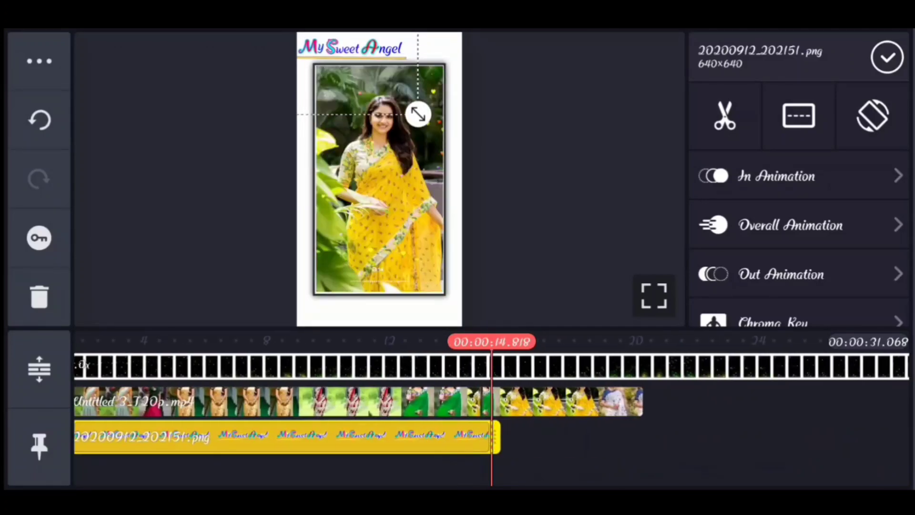
{"action": "left_click_drag", "start_coordinate": [495, 437], "coordinate": [644, 437]}
{"action": "left_click", "coordinate": [573, 465]}
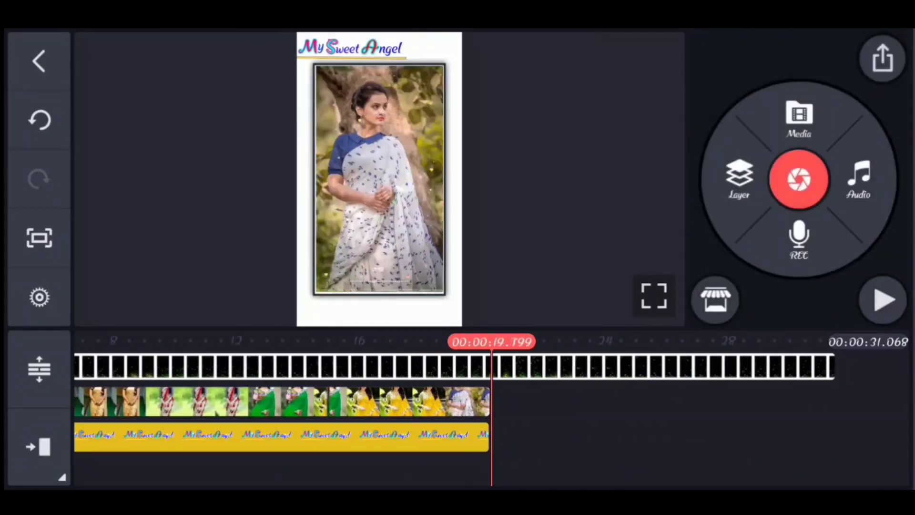
{"action": "left_click", "coordinate": [39, 446]}
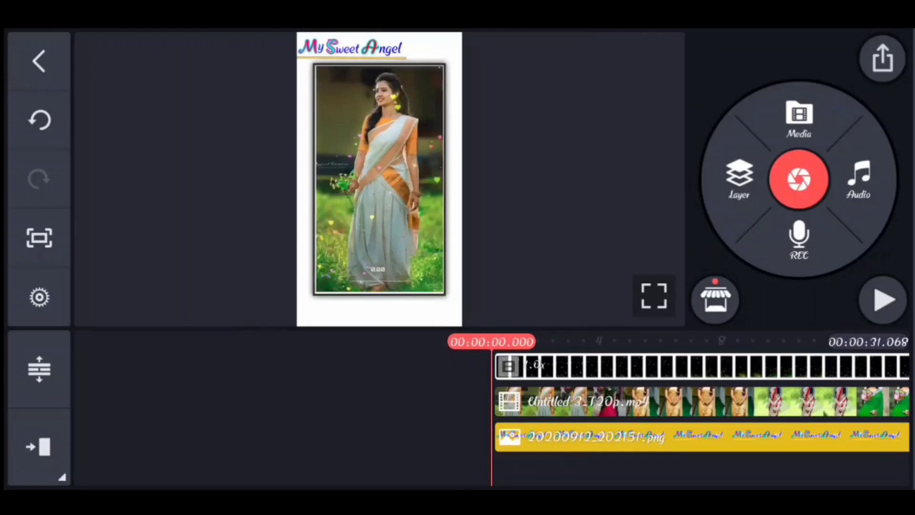
Step: Place the Instagram id watermark PNG below the photo, extend it to about 19 s, and preview
{"action": "left_click", "coordinate": [740, 177]}
{"action": "left_click", "coordinate": [698, 85]}
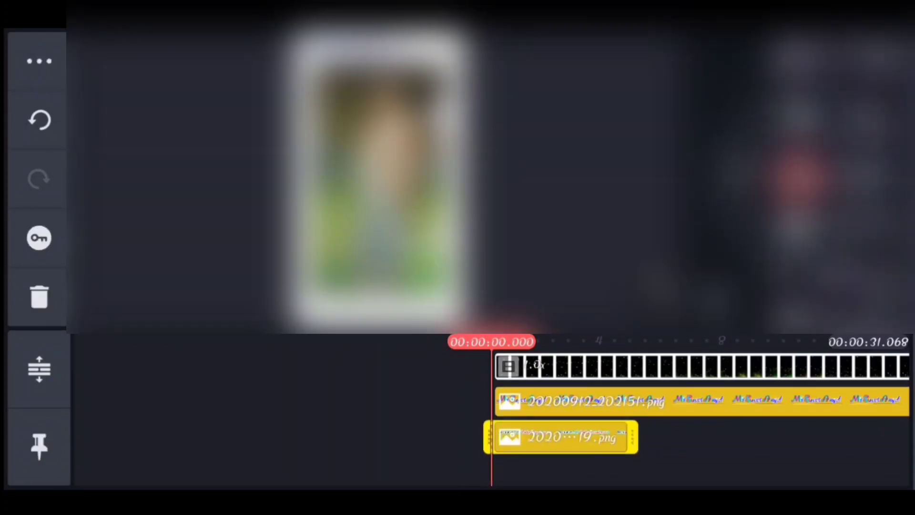
{"action": "left_click_drag", "start_coordinate": [386, 172], "coordinate": [397, 307]}
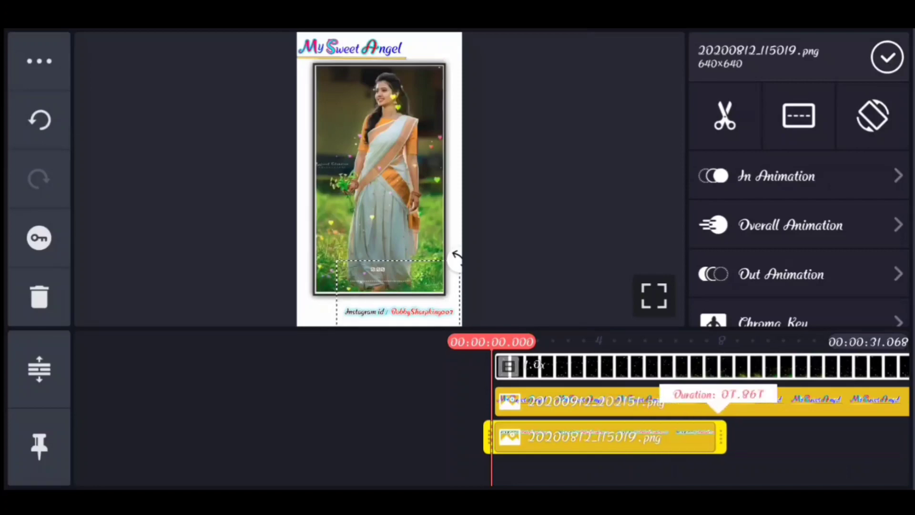
{"action": "left_click_drag", "start_coordinate": [632, 438], "coordinate": [683, 437]}
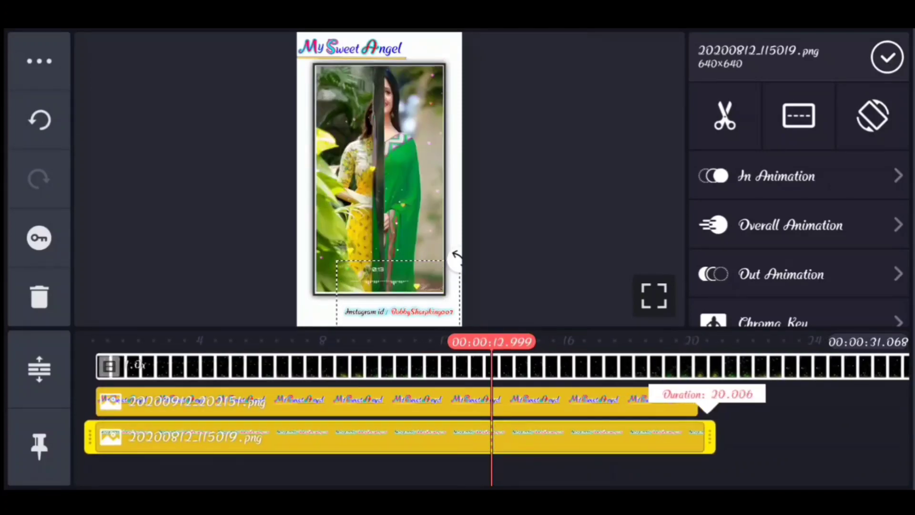
{"action": "left_click", "coordinate": [887, 57]}
{"action": "left_click_drag", "start_coordinate": [358, 401], "coordinate": [644, 401]}
{"action": "left_click", "coordinate": [884, 301]}
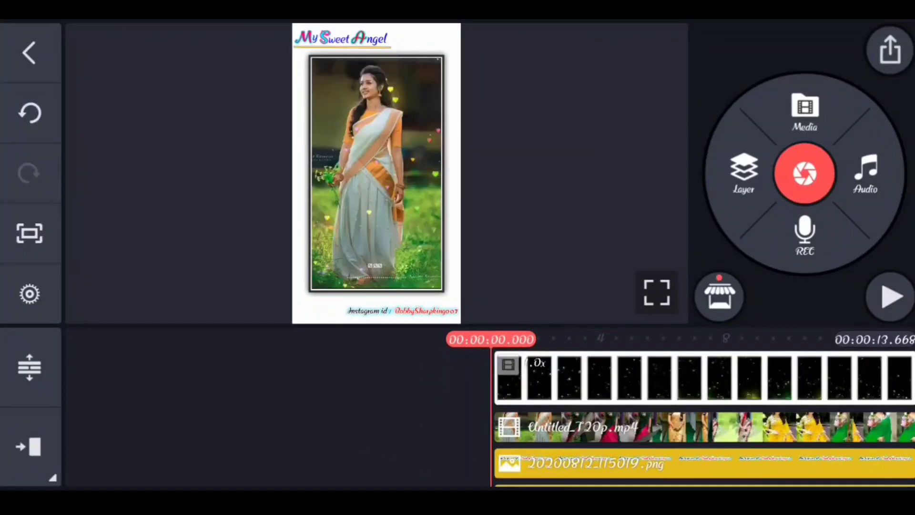
Step: Add Prema Vennela Ringtone from Folders > Trimmed as background music
{"action": "left_click", "coordinate": [867, 171]}
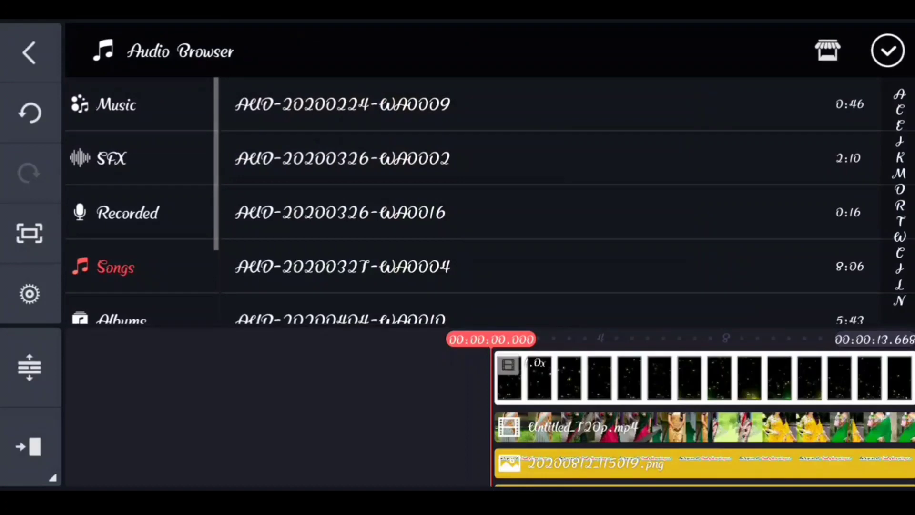
{"action": "scroll", "coordinate": [143, 201], "scroll_direction": "down", "scroll_amount": 3}
{"action": "left_click", "coordinate": [121, 299]}
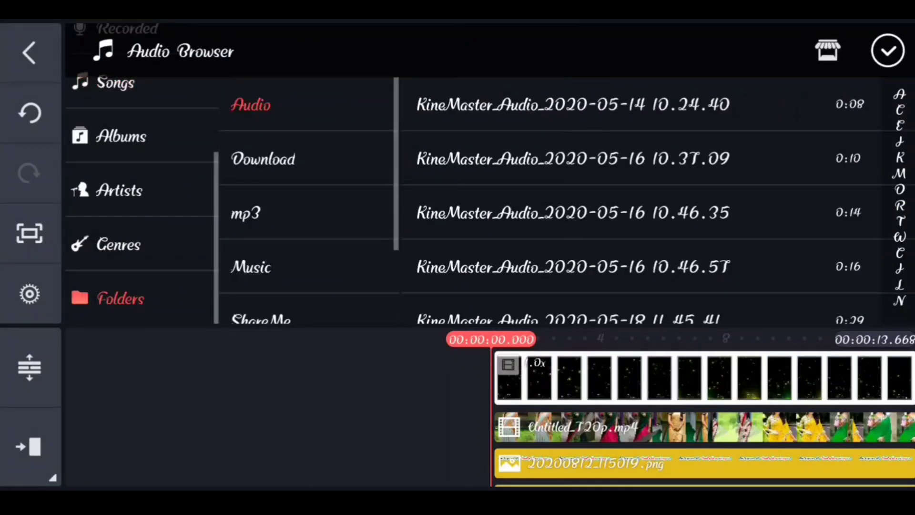
{"action": "scroll", "coordinate": [308, 215], "scroll_direction": "down", "scroll_amount": 3}
{"action": "scroll", "coordinate": [308, 215], "scroll_direction": "down", "scroll_amount": 2}
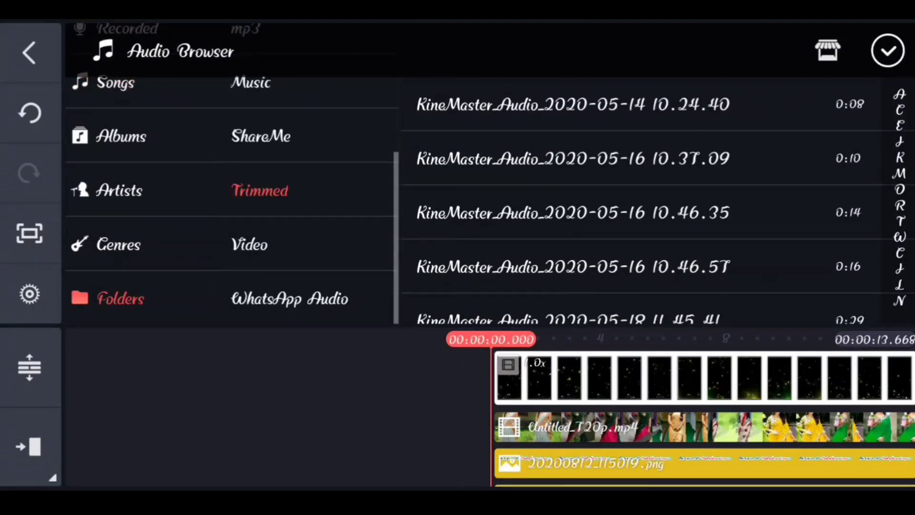
{"action": "scroll", "coordinate": [643, 208], "scroll_direction": "down", "scroll_amount": 5}
{"action": "scroll", "coordinate": [644, 208], "scroll_direction": "down", "scroll_amount": 3}
{"action": "scroll", "coordinate": [644, 208], "scroll_direction": "down", "scroll_amount": 3}
{"action": "scroll", "coordinate": [643, 208], "scroll_direction": "down", "scroll_amount": 2}
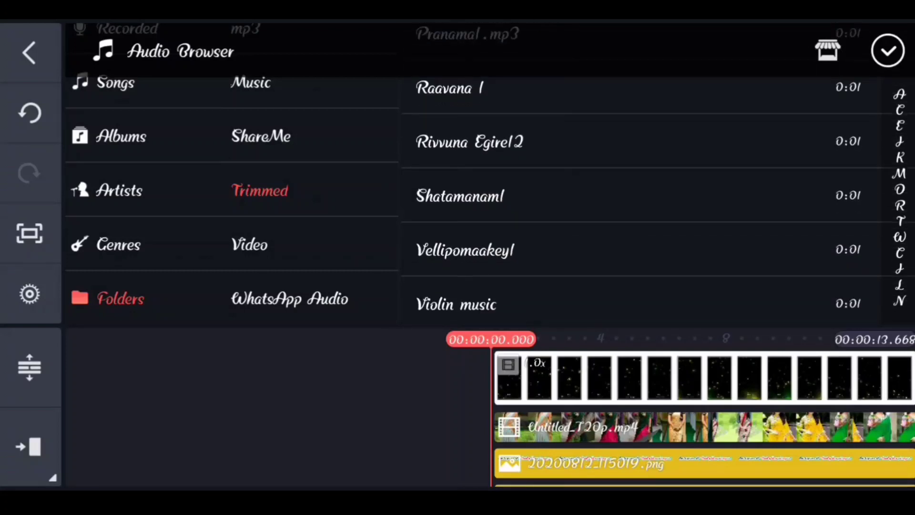
{"action": "scroll", "coordinate": [644, 208], "scroll_direction": "down", "scroll_amount": 3}
{"action": "left_click", "coordinate": [572, 211]}
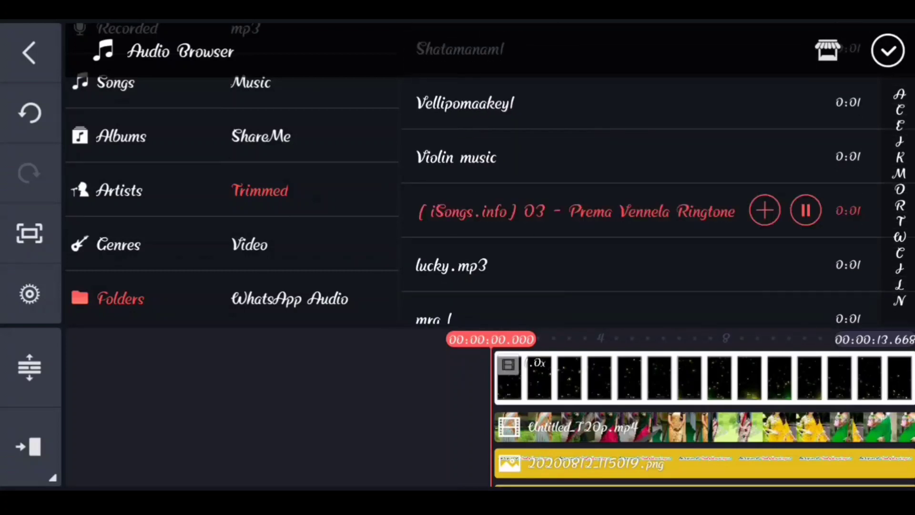
{"action": "left_click", "coordinate": [765, 210]}
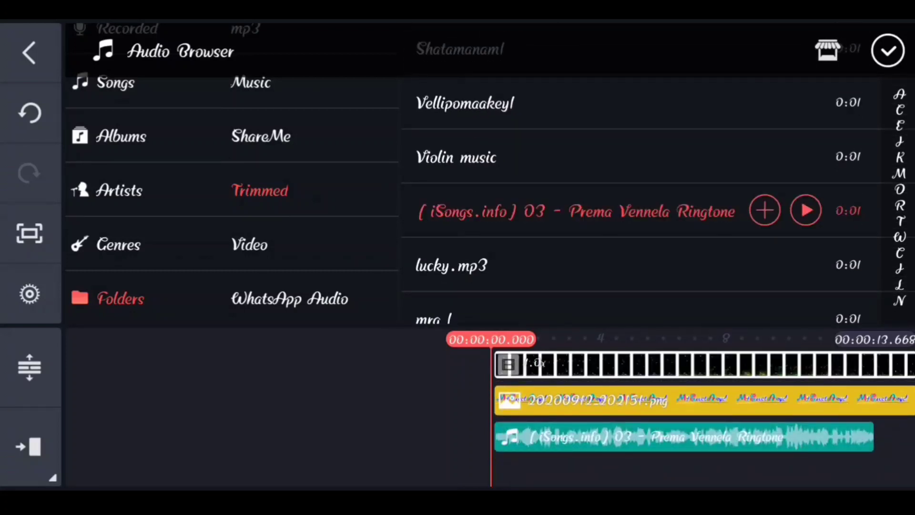
{"action": "left_click", "coordinate": [888, 50]}
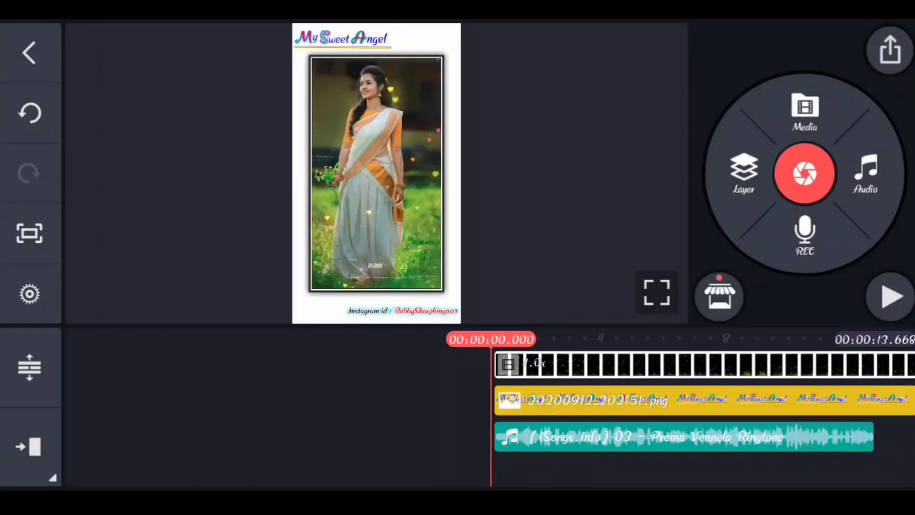
Step: Export the finished project at HD 720p and 30 fps
{"action": "left_click", "coordinate": [889, 43]}
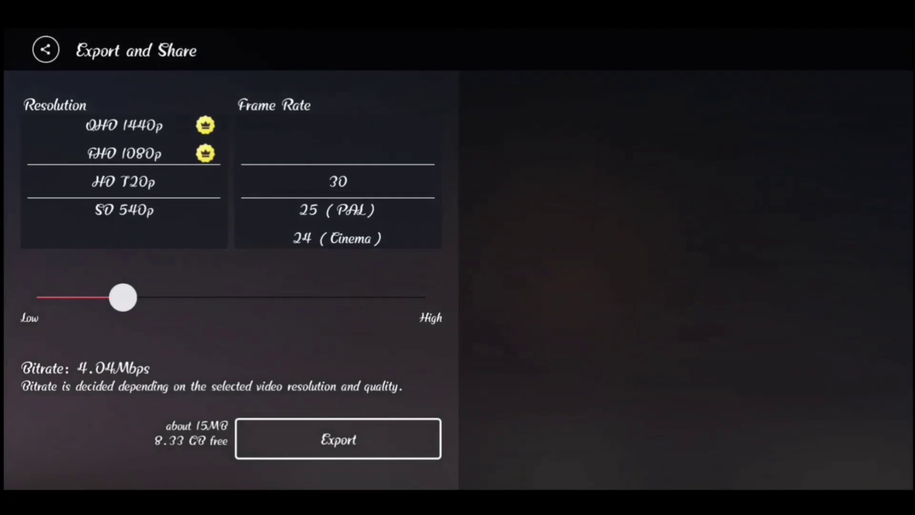
{"action": "left_click", "coordinate": [339, 439]}
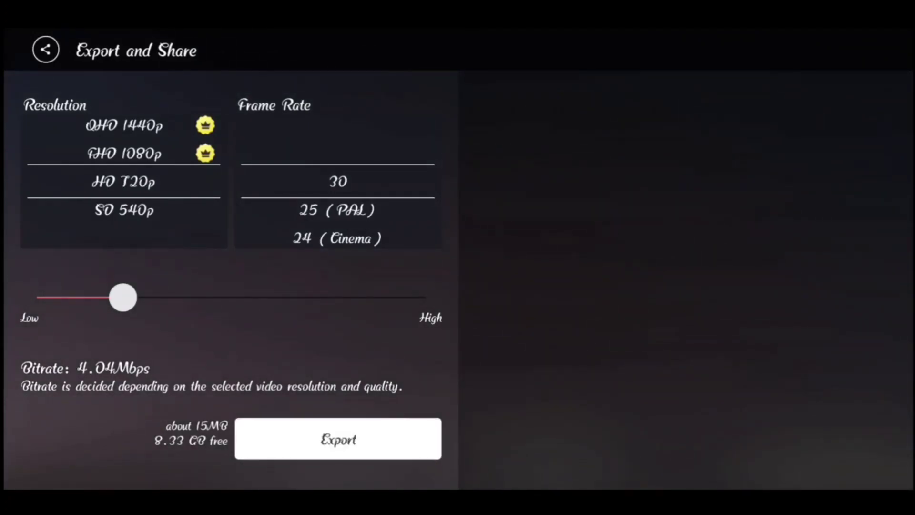